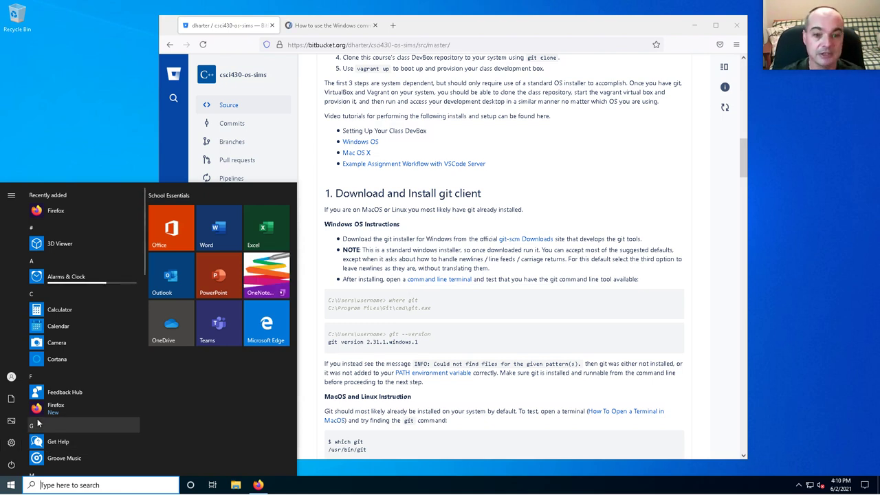
{"action": "type", "text": "co"}
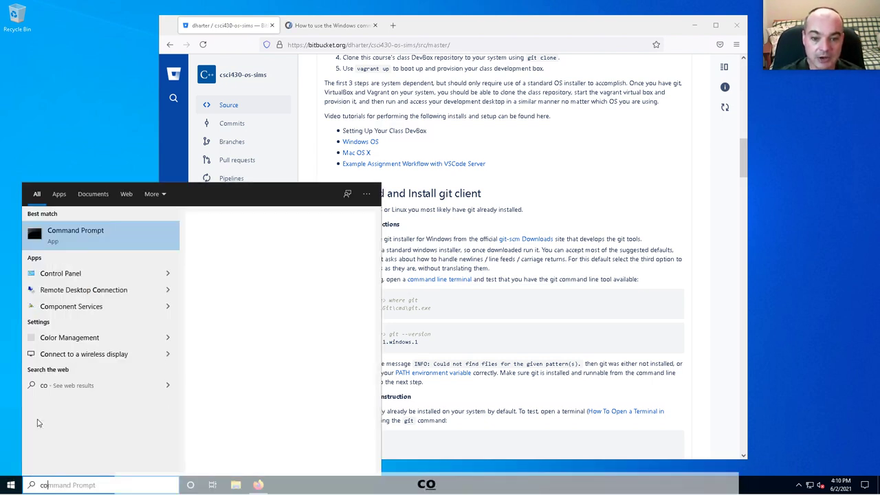
{"action": "type", "text": "mm"}
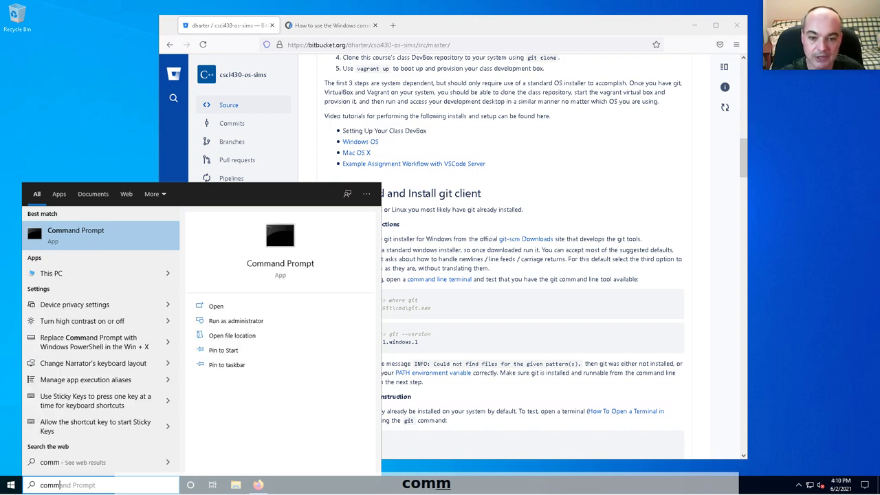
{"action": "left_click", "coordinate": [11, 486]}
{"action": "left_click", "coordinate": [11, 487]}
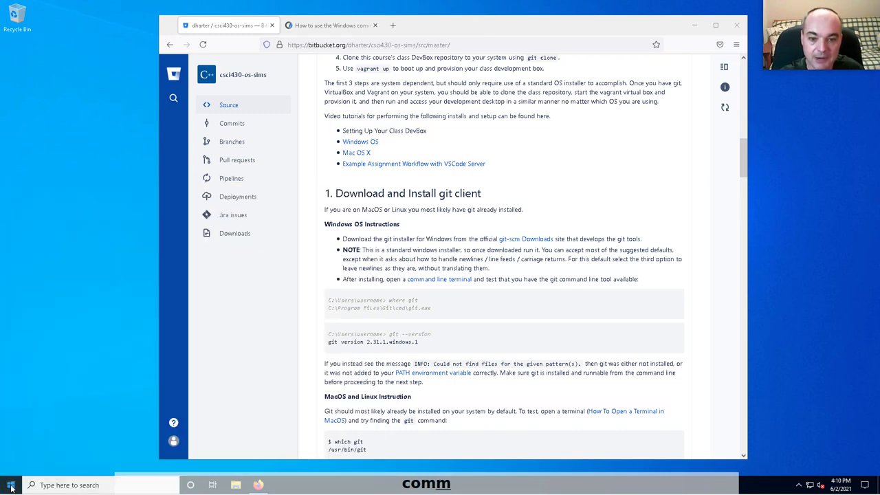
{"action": "left_click", "coordinate": [11, 487]}
Step: Search Windows for Command Prompt and pin it to the taskbar
{"action": "left_click", "coordinate": [46, 486]}
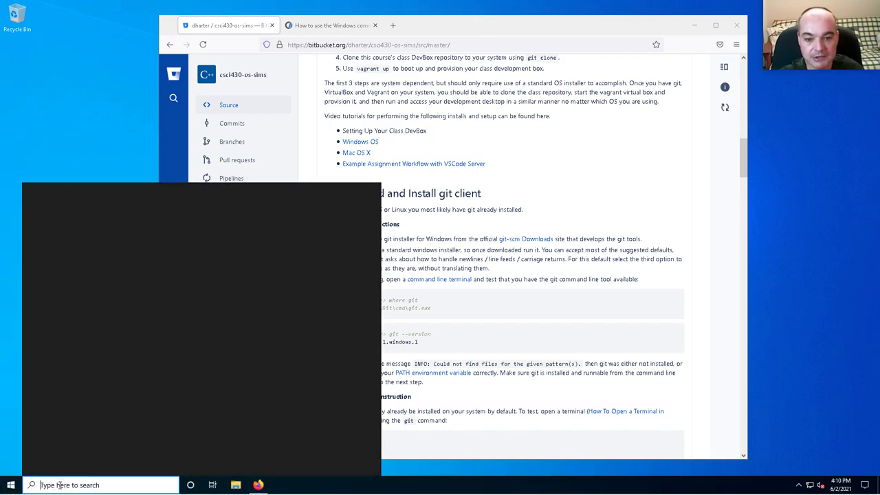
{"action": "type", "text": "comman"}
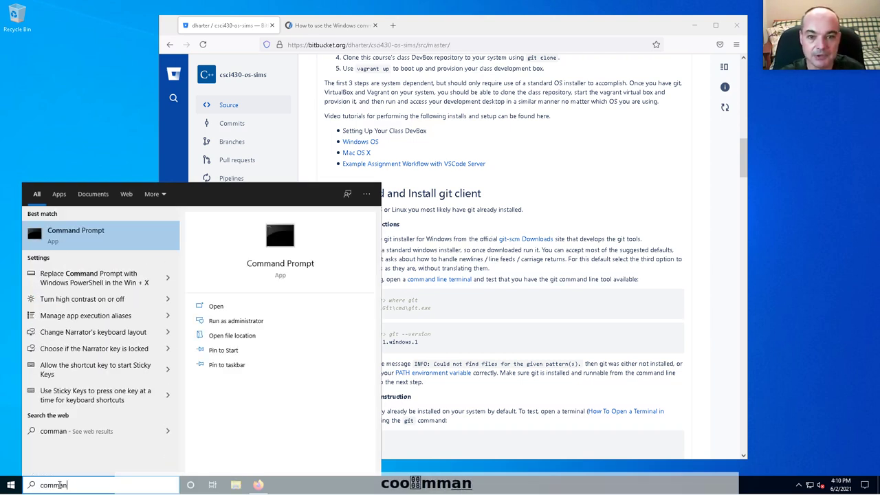
{"action": "right_click", "coordinate": [66, 239]}
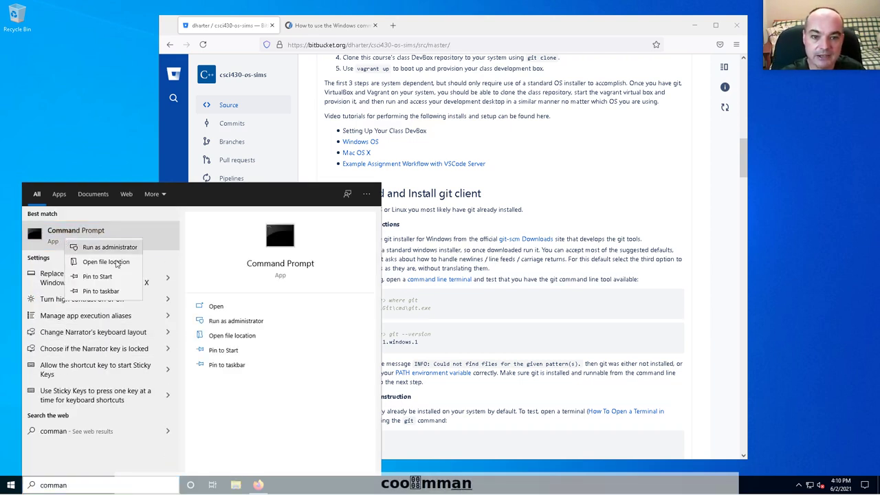
{"action": "left_click", "coordinate": [110, 291]}
{"action": "key", "text": "Escape"}
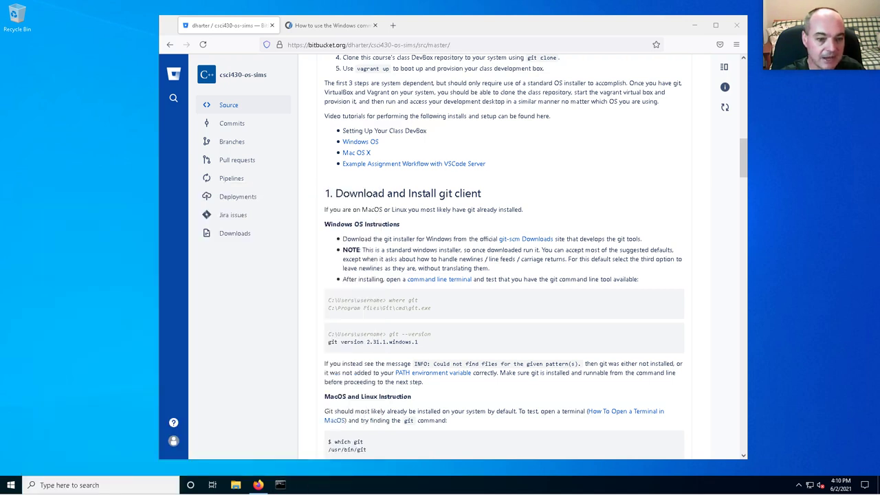
Step: Switch to Command Prompt and move its window toward the desktop's upper-left area
{"action": "left_click", "coordinate": [284, 486]}
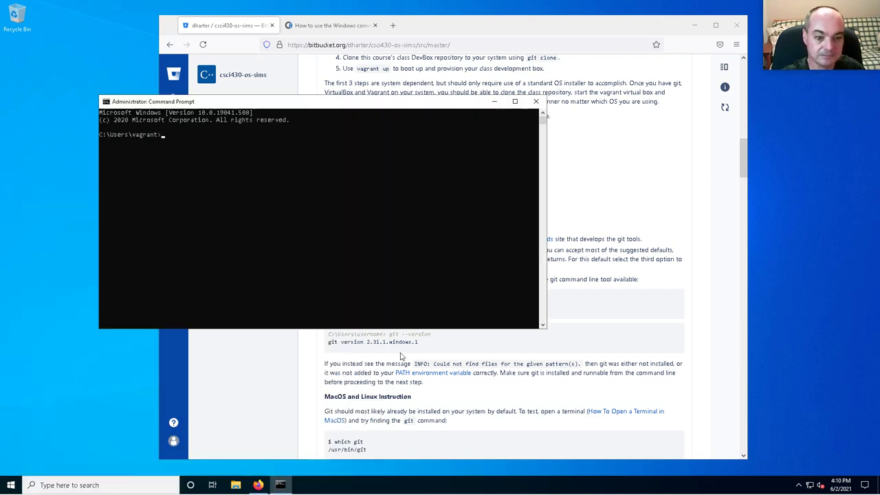
{"action": "left_click_drag", "start_coordinate": [260, 108], "coordinate": [186, 91]}
{"action": "left_click", "coordinate": [121, 144]}
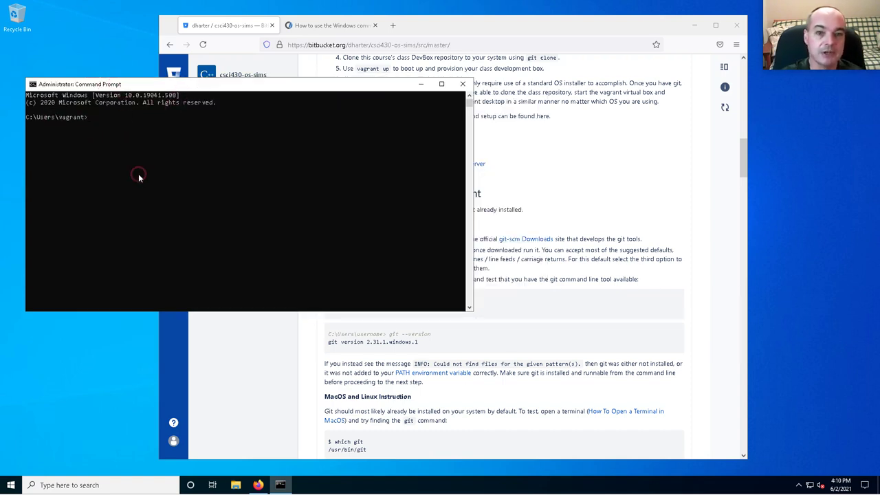
Step: Run cd without arguments in Command Prompt to print the current working directory
{"action": "type", "text": "cd"}
{"action": "key", "text": "Return"}
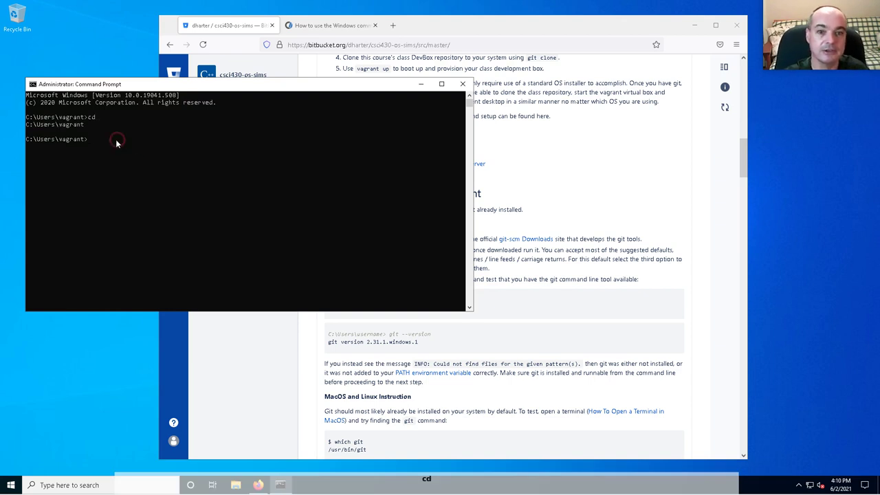
{"action": "left_click", "coordinate": [79, 123]}
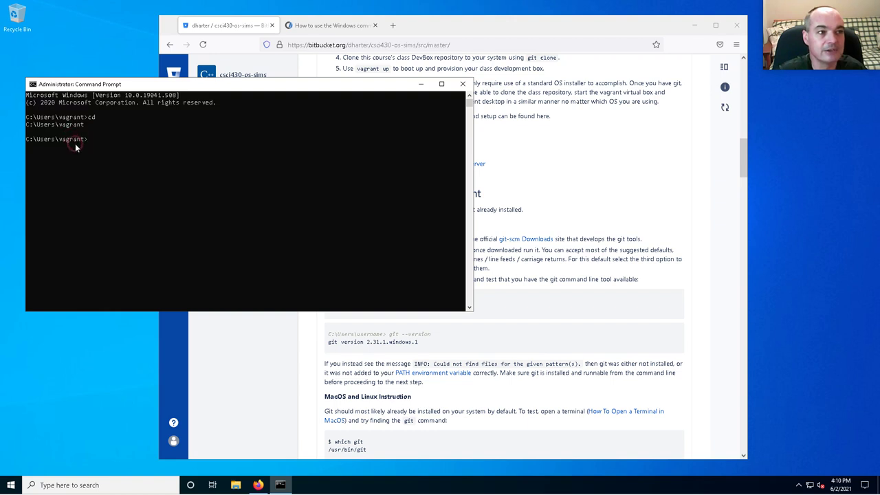
{"action": "left_click", "coordinate": [97, 134]}
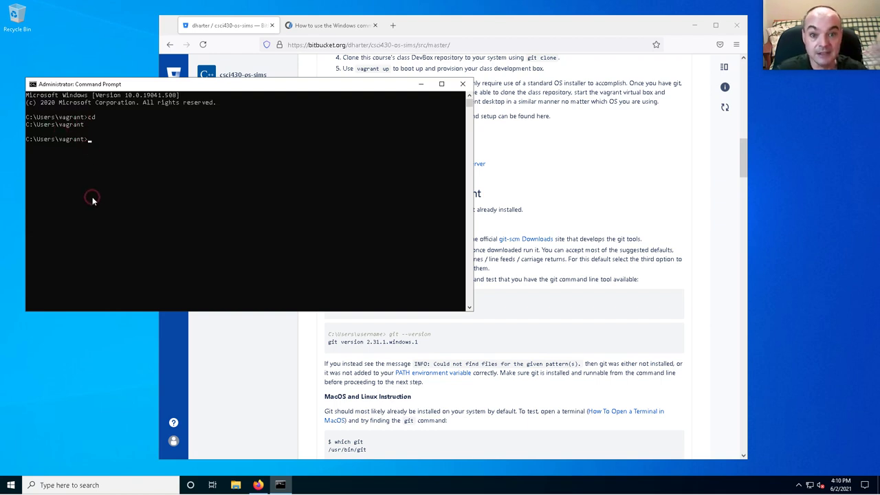
{"action": "left_click", "coordinate": [74, 136]}
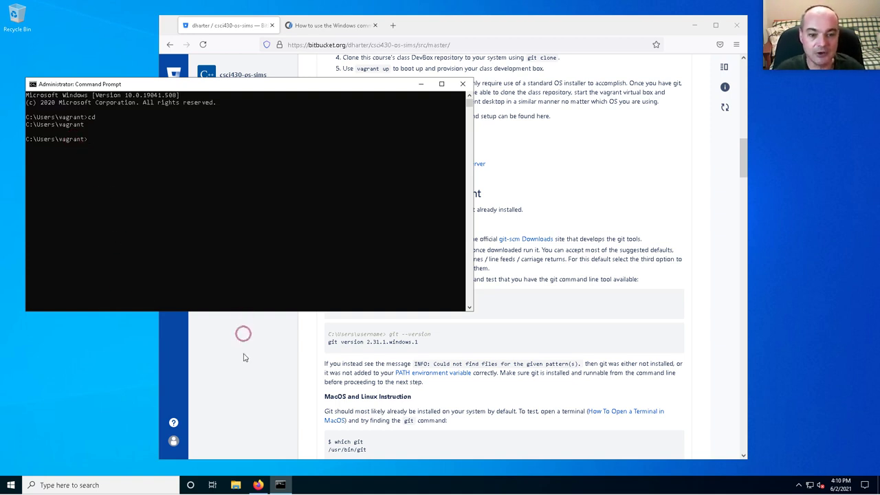
Step: Switch to File Explorer and browse to C:\Users\vagrant, keeping the Command Prompt lines visible above the window
{"action": "left_click", "coordinate": [236, 486]}
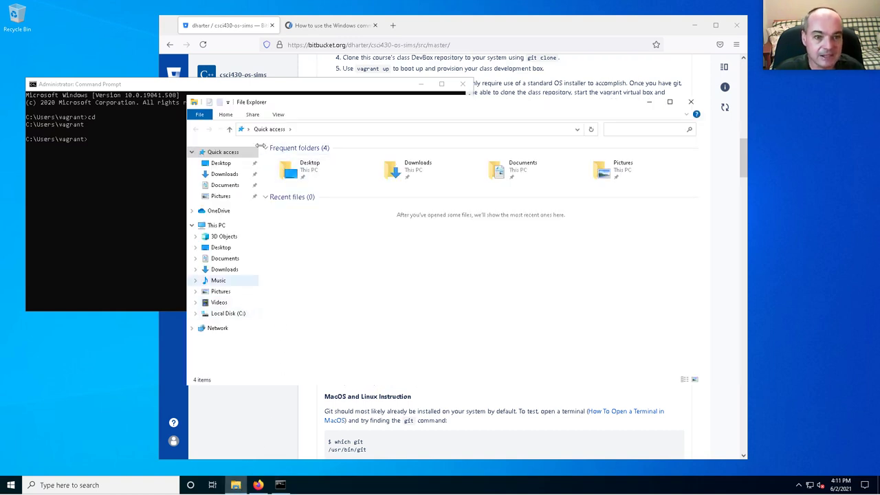
{"action": "left_click_drag", "start_coordinate": [289, 107], "coordinate": [190, 157]}
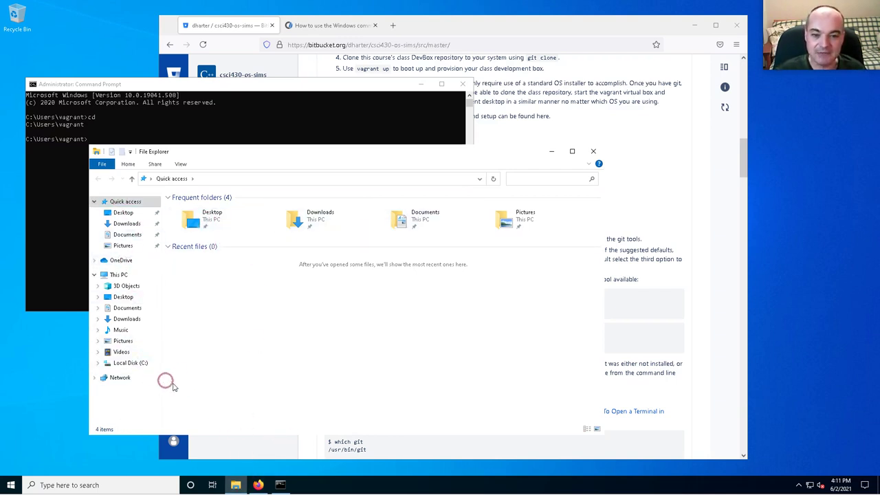
{"action": "left_click", "coordinate": [121, 363]}
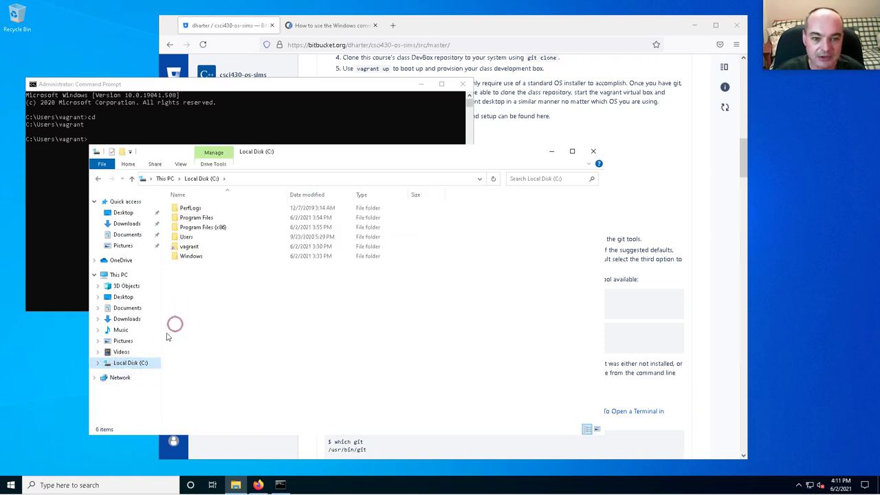
{"action": "left_click", "coordinate": [194, 246]}
{"action": "double_click", "coordinate": [186, 236]}
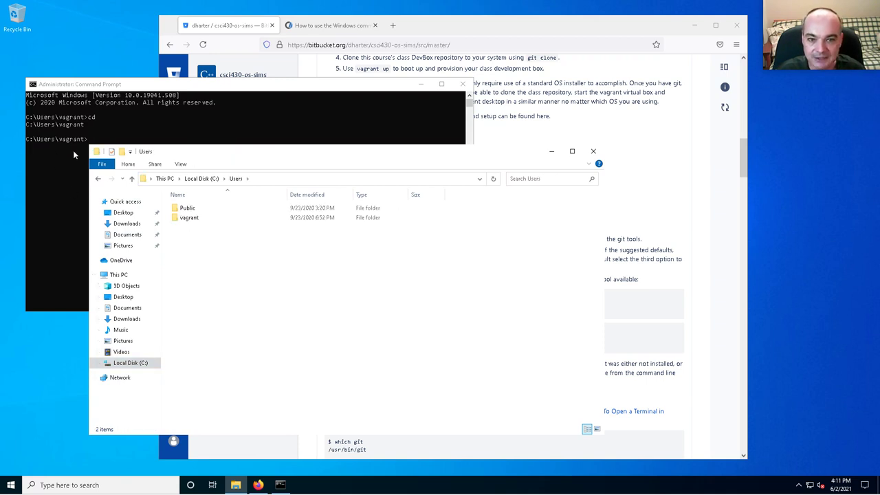
{"action": "double_click", "coordinate": [189, 217]}
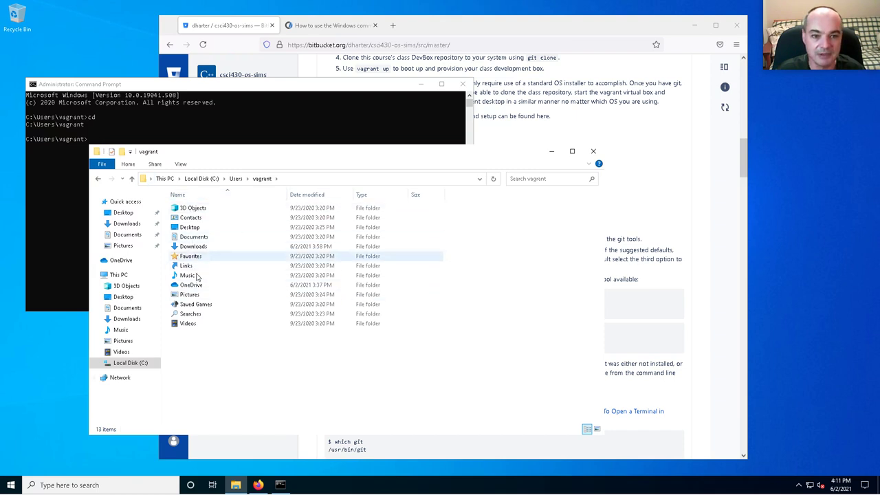
{"action": "left_click_drag", "start_coordinate": [250, 161], "coordinate": [214, 170]}
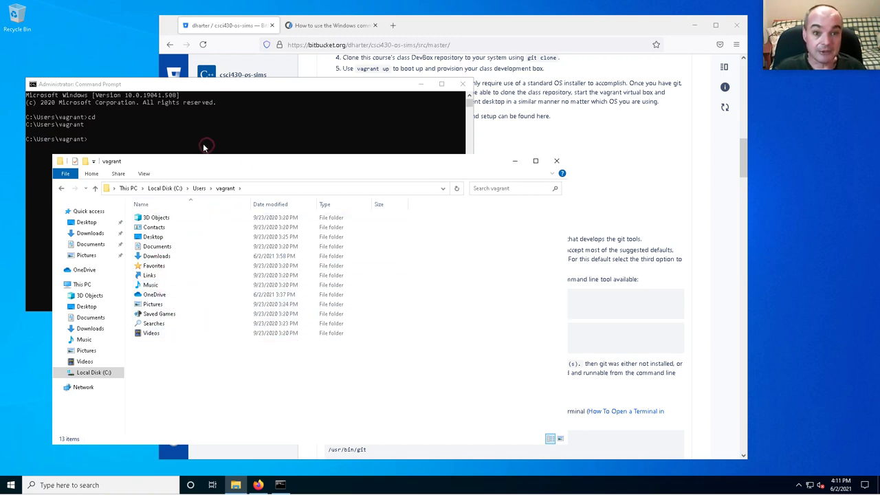
Step: List the home directory with dir in Command Prompt and place the File Explorer window beside the listing for comparison
{"action": "left_click", "coordinate": [183, 137]}
{"action": "type", "text": "dir"}
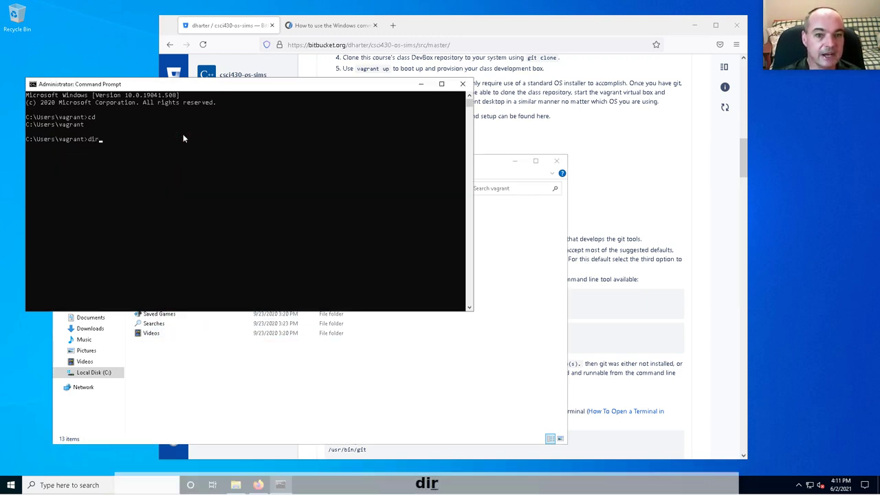
{"action": "key", "text": "Return"}
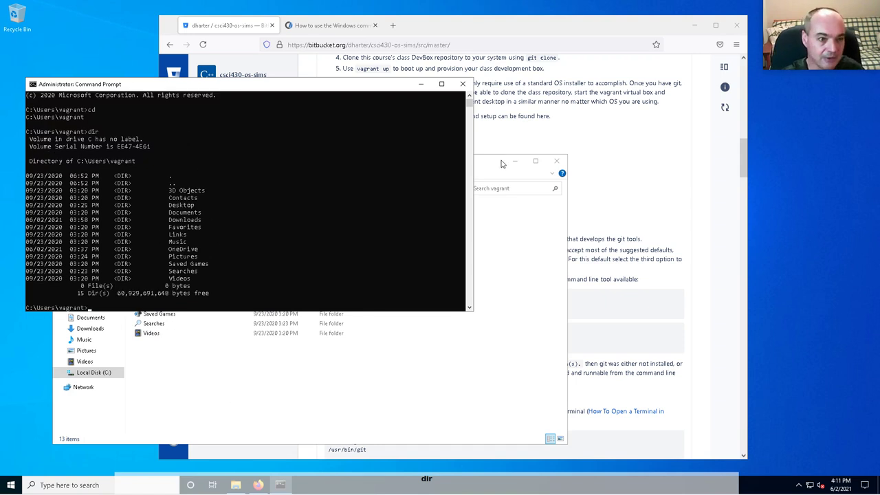
{"action": "left_click_drag", "start_coordinate": [502, 164], "coordinate": [687, 155]}
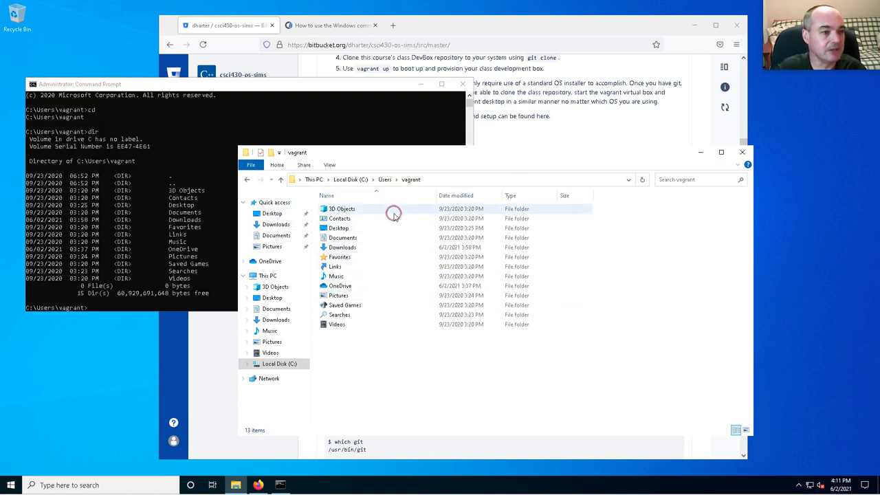
Step: Switch to Firefox, open the git-scm Downloads link in a new tab and save the Git-2.31.1-64-bit.exe Windows installer
{"action": "left_click", "coordinate": [464, 29]}
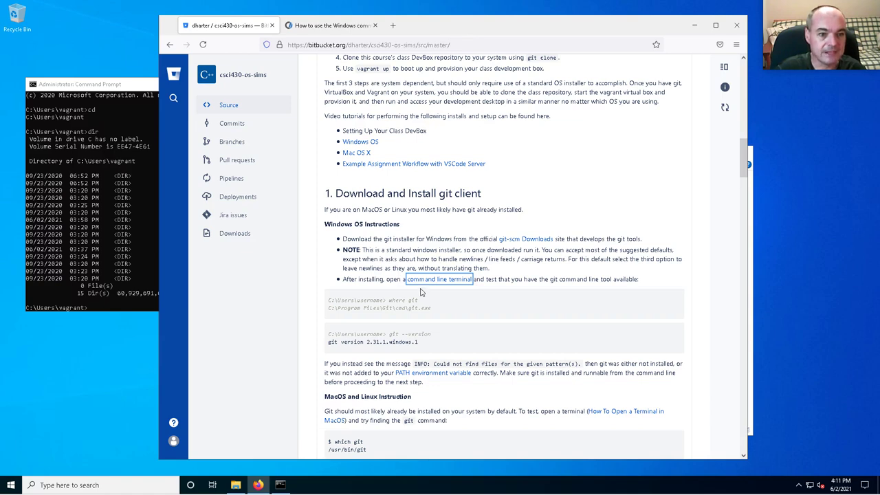
{"action": "scroll", "coordinate": [421, 293], "scroll_direction": "down", "scroll_amount": 3}
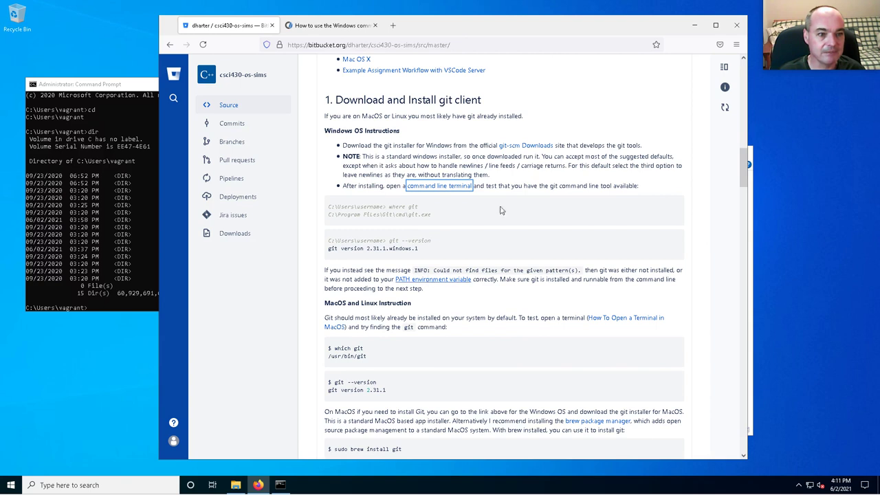
{"action": "right_click", "coordinate": [533, 147]}
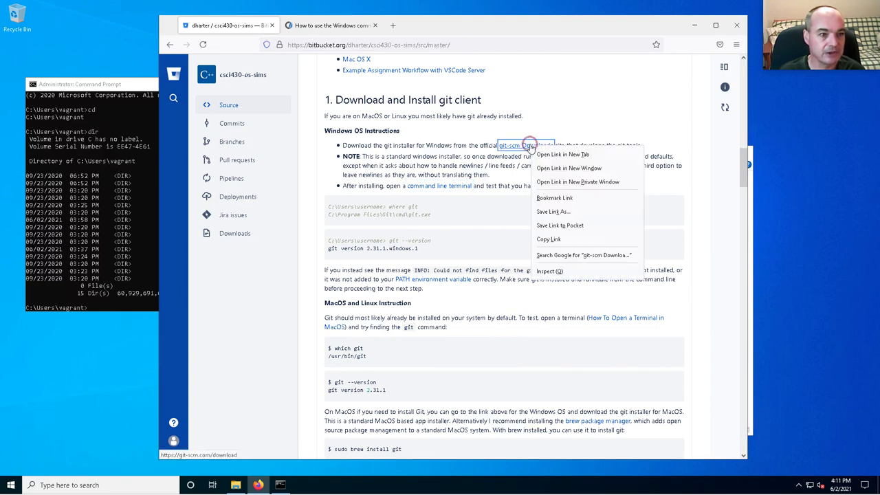
{"action": "left_click", "coordinate": [575, 155]}
{"action": "left_click", "coordinate": [316, 26]}
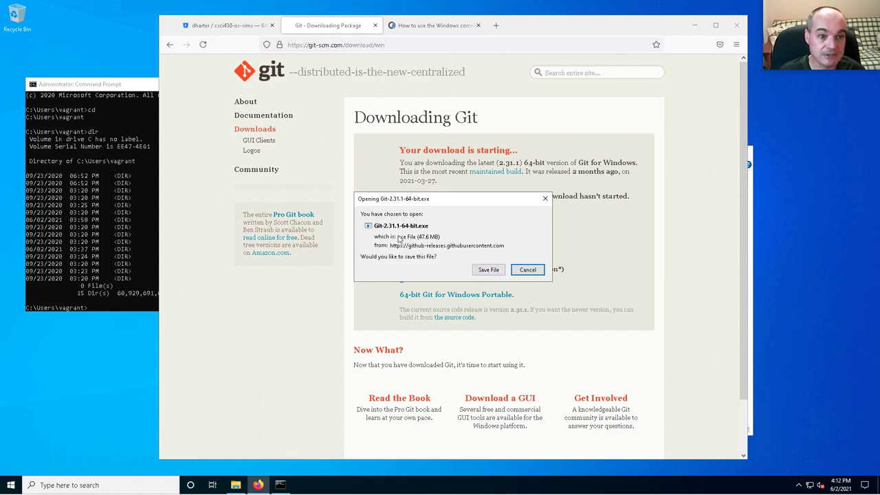
{"action": "left_click", "coordinate": [488, 270]}
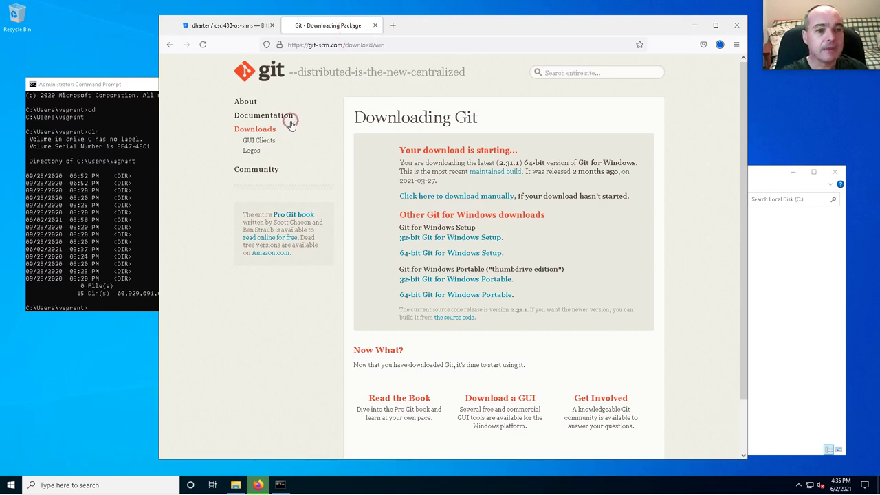
Step: Return to the course instructions, then run the Git-2.31.1-64-bit installer from the Downloads folder in File Explorer
{"action": "left_click", "coordinate": [224, 28]}
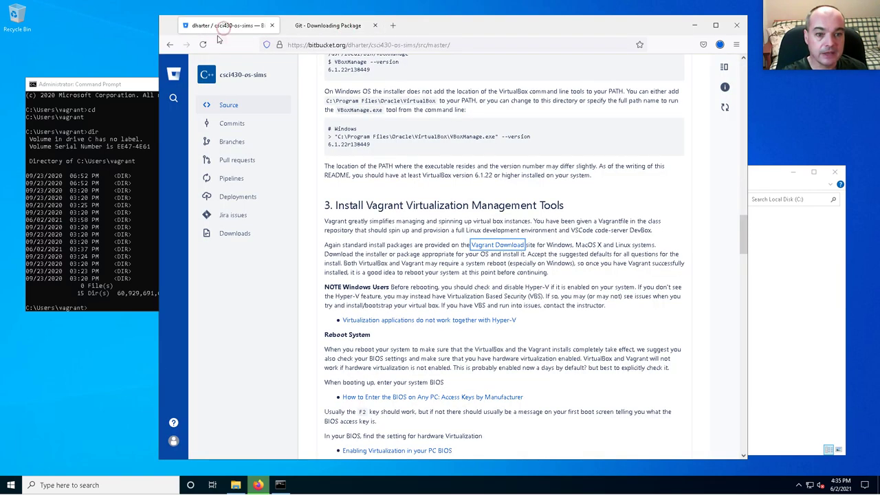
{"action": "left_click", "coordinate": [768, 173]}
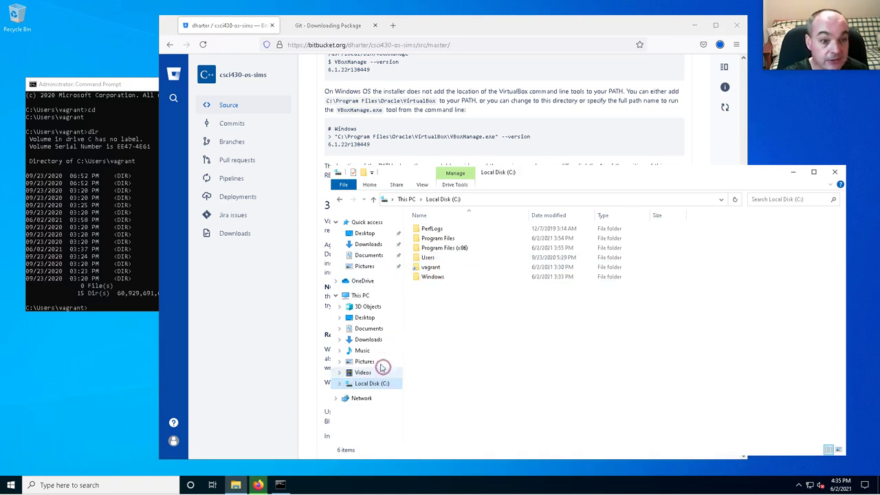
{"action": "left_click", "coordinate": [367, 340]}
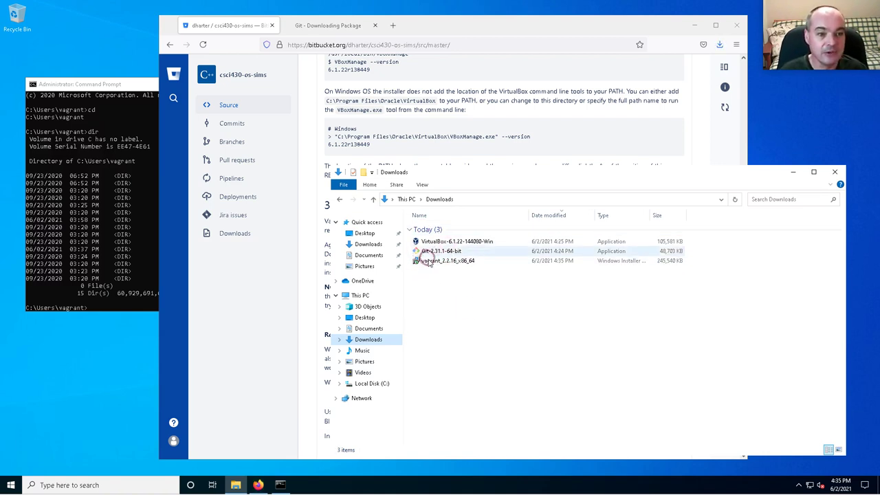
{"action": "double_click", "coordinate": [443, 251]}
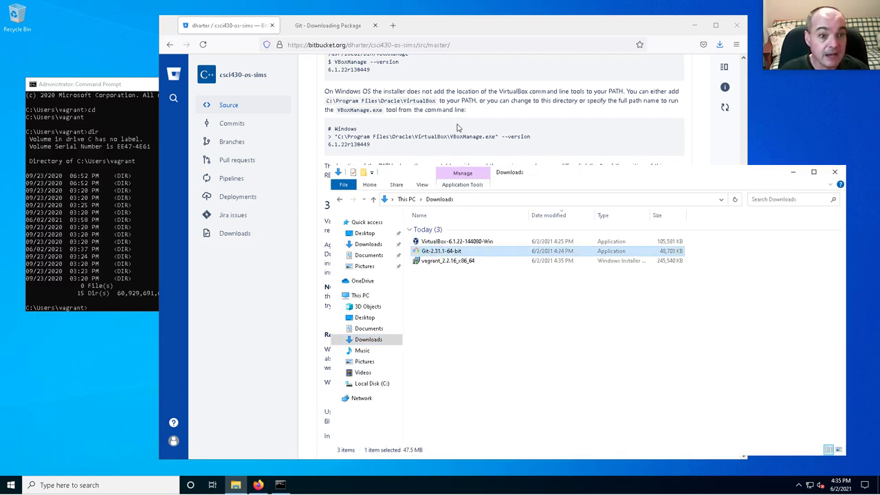
{"action": "left_click_drag", "start_coordinate": [618, 175], "coordinate": [650, 179]}
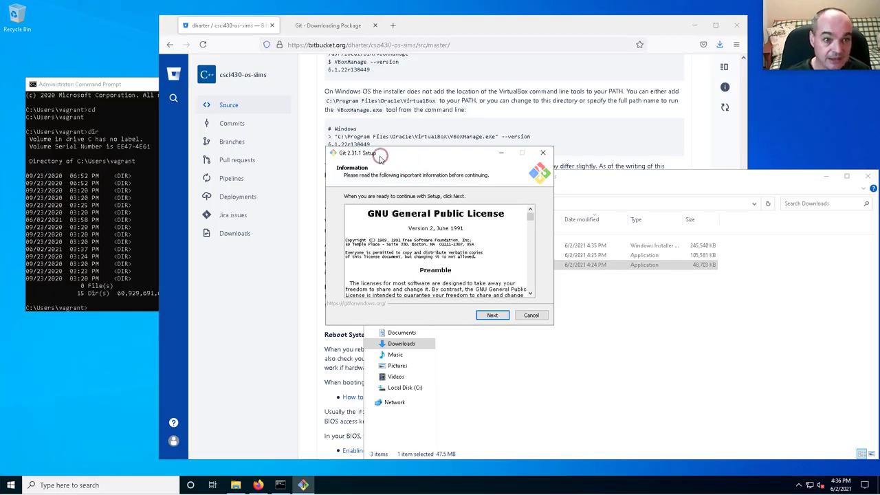
Step: Continue Git 2.31.1 Setup past the GNU General Public License and keep C:\Program Files\Git as the destination folder
{"action": "left_click_drag", "start_coordinate": [378, 154], "coordinate": [305, 153]}
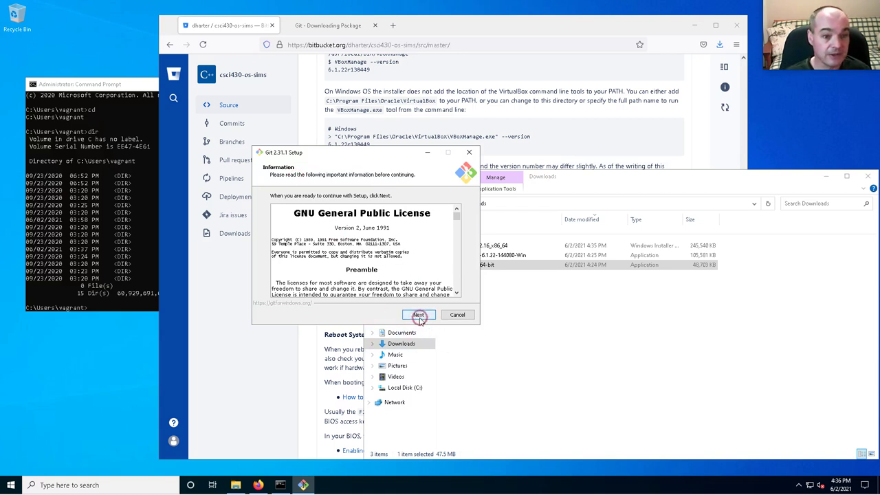
{"action": "left_click", "coordinate": [419, 315]}
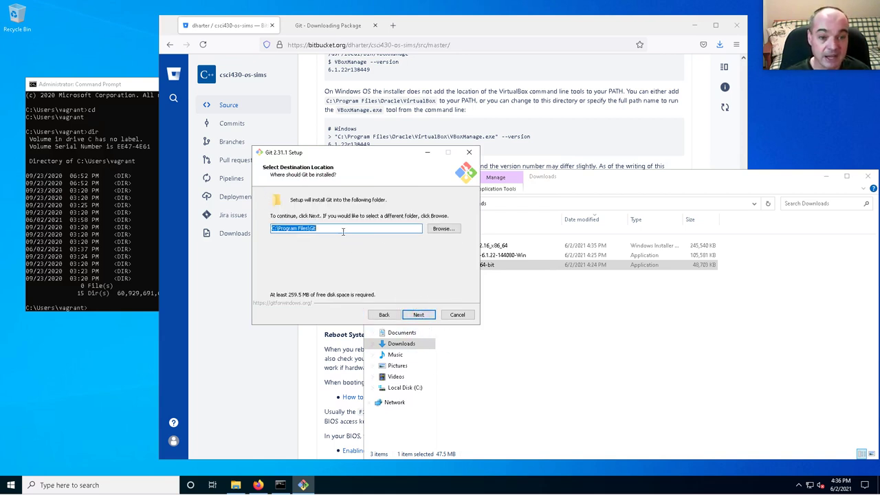
{"action": "left_click", "coordinate": [418, 315]}
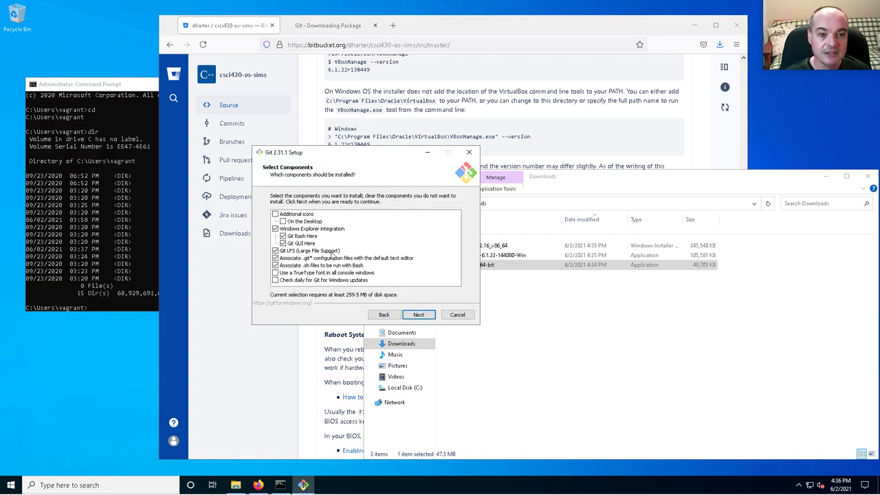
Step: Accept the default Git components, the Git Start Menu folder and Vim as Git's default editor in the setup wizard
{"action": "left_click", "coordinate": [419, 315]}
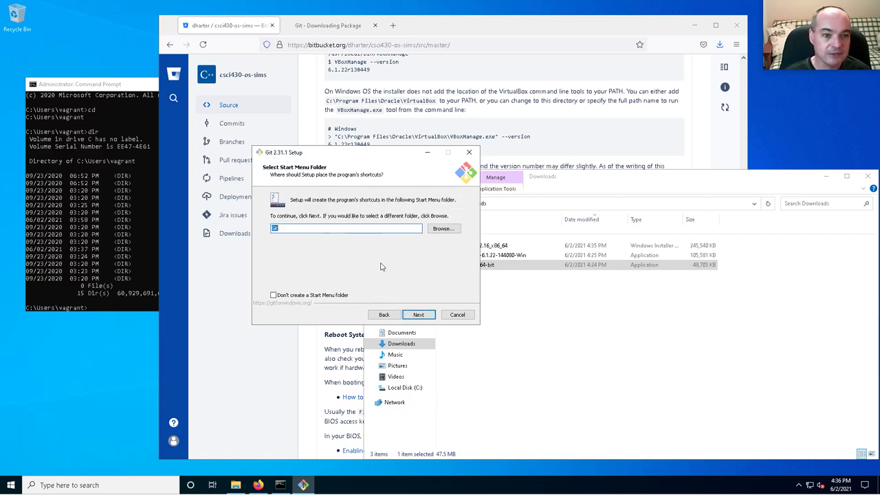
{"action": "left_click", "coordinate": [426, 317]}
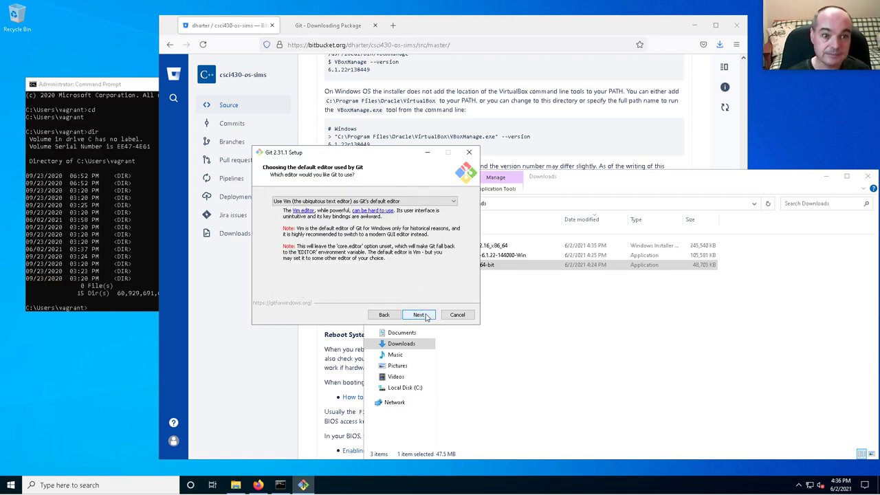
{"action": "left_click", "coordinate": [419, 314]}
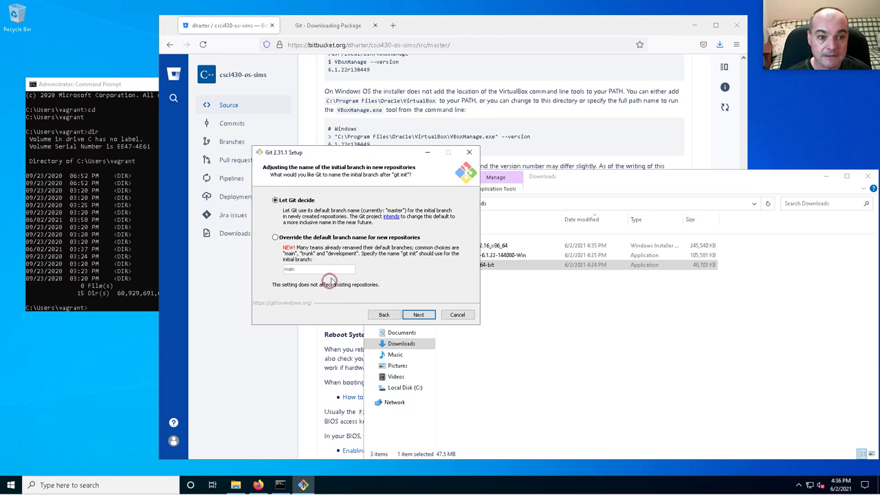
Step: Keep Let Git decide for the initial branch, Git from the command line and also from 3rd-party software, and the OpenSSL library
{"action": "left_click", "coordinate": [421, 314]}
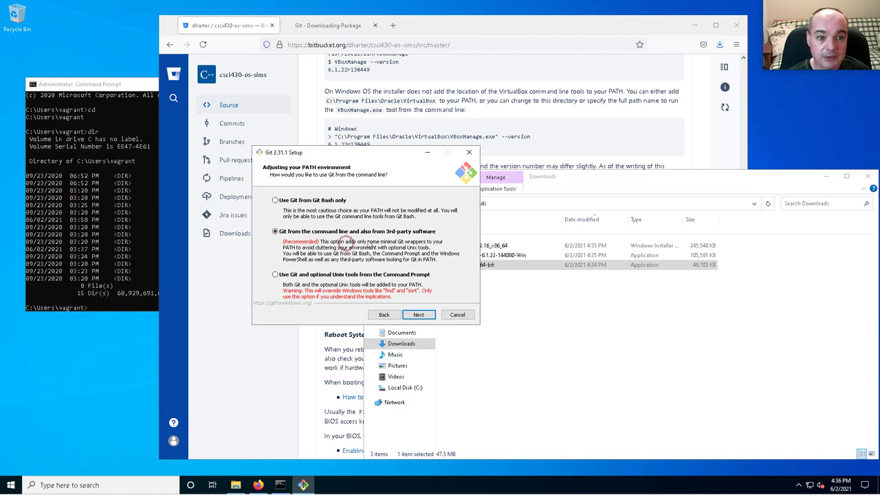
{"action": "left_click", "coordinate": [418, 316]}
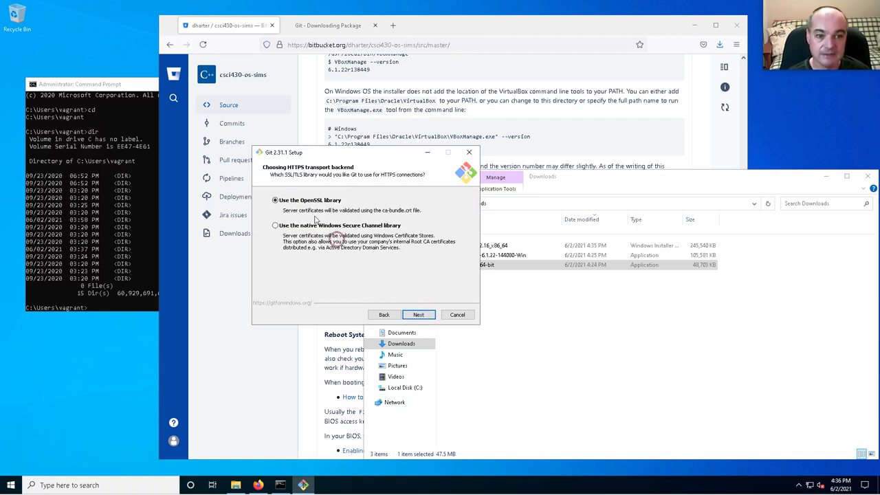
{"action": "left_click", "coordinate": [421, 317]}
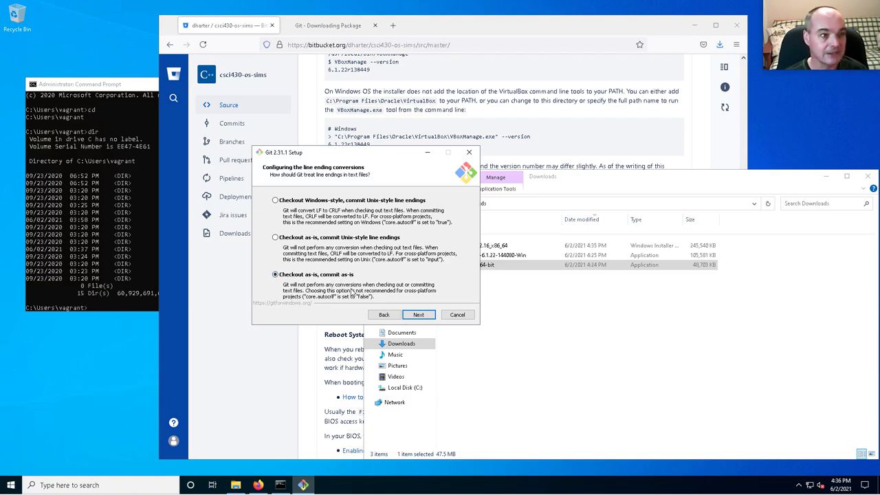
Step: Choose Checkout as-is, commit as-is line endings, and accept the default terminal emulator and the Default (fast-forward or merge) git pull behavior
{"action": "left_click", "coordinate": [420, 315]}
{"action": "left_click", "coordinate": [423, 314]}
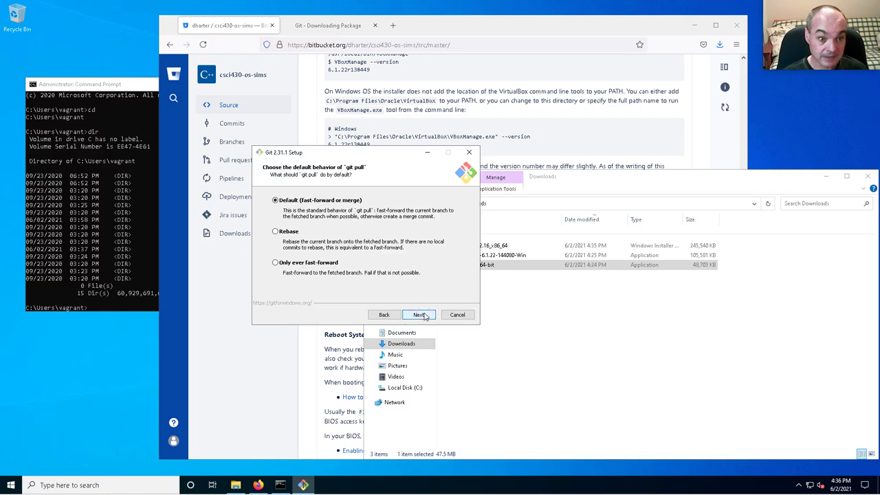
{"action": "left_click", "coordinate": [423, 314]}
Step: Accept the default credential helper, keep only file system caching enabled with no experimental options, and start the Git installation
{"action": "left_click", "coordinate": [424, 316]}
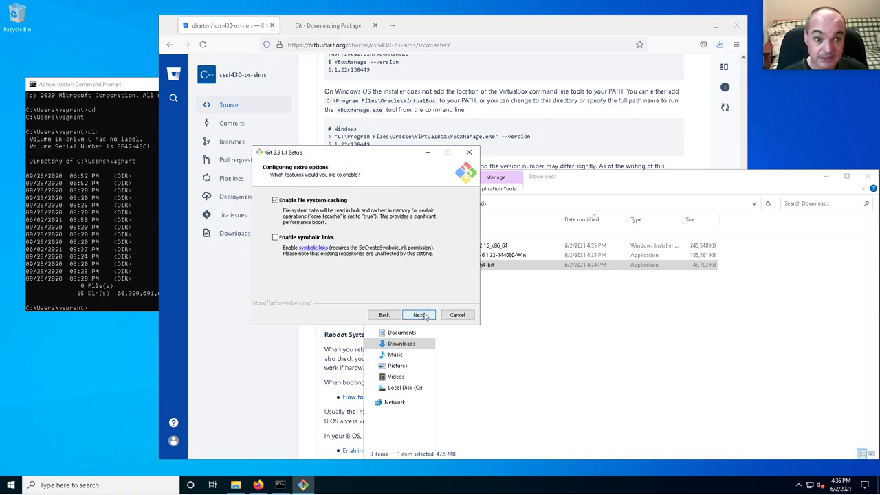
{"action": "left_click", "coordinate": [426, 317]}
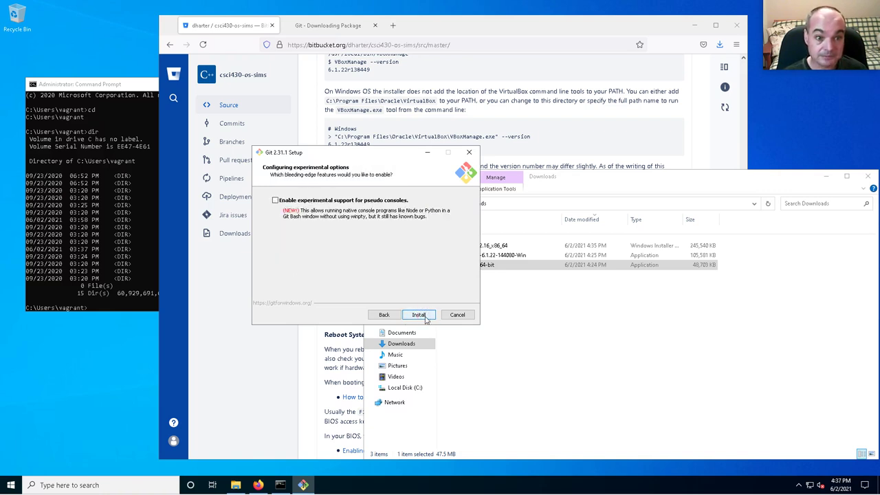
{"action": "left_click", "coordinate": [419, 315]}
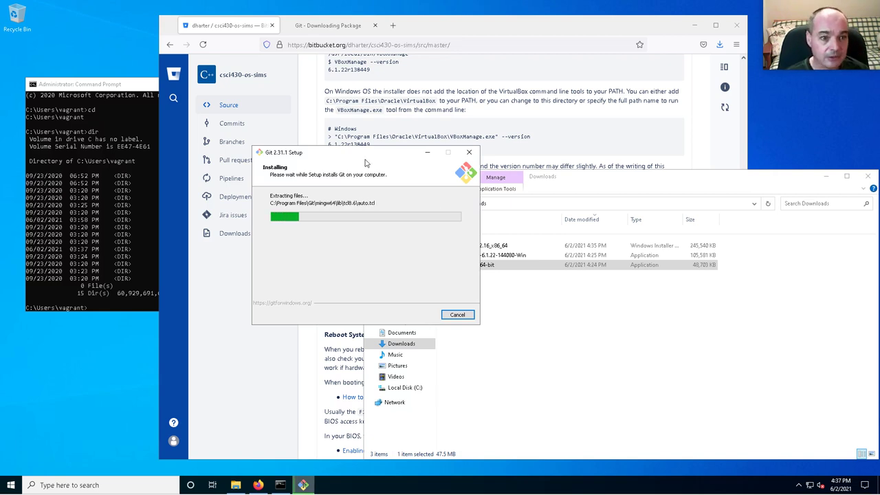
Step: Move the Git Setup and Command Prompt windows aside and review the Windows post-install git checks in the course instructions
{"action": "left_click_drag", "start_coordinate": [362, 152], "coordinate": [111, 292]}
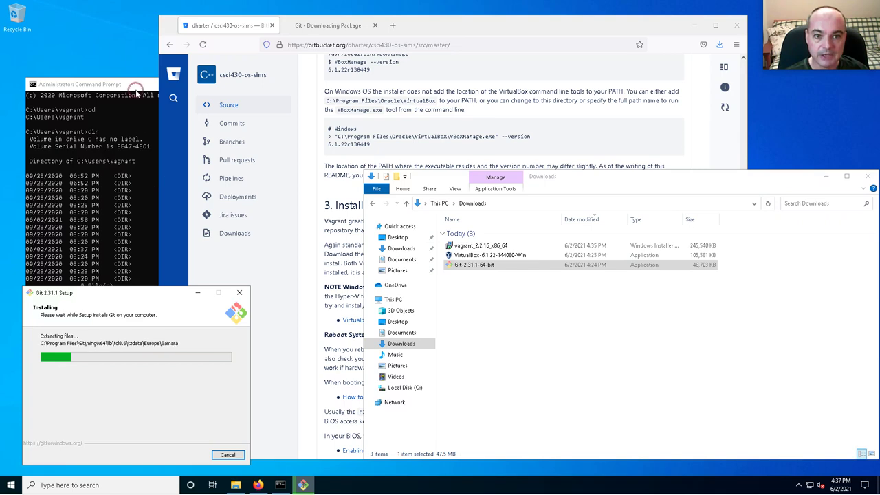
{"action": "left_click_drag", "start_coordinate": [134, 85], "coordinate": [130, 37]}
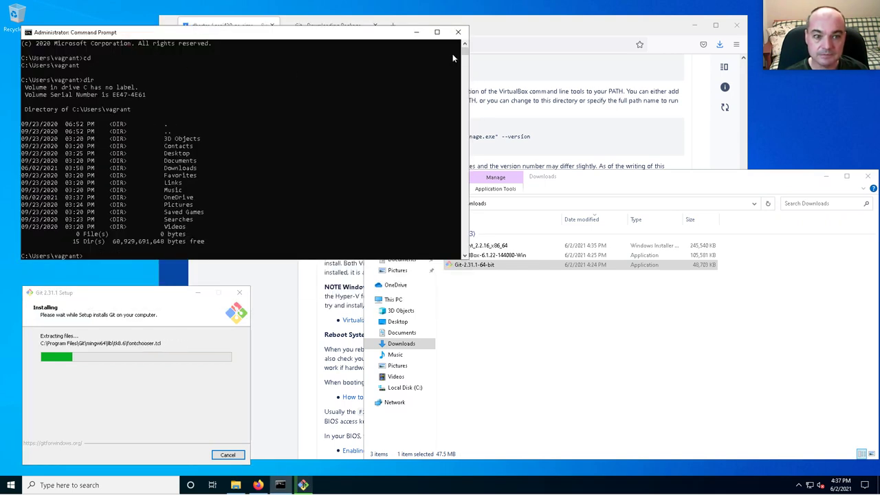
{"action": "left_click", "coordinate": [531, 30]}
{"action": "scroll", "coordinate": [422, 219], "scroll_direction": "up", "scroll_amount": 10}
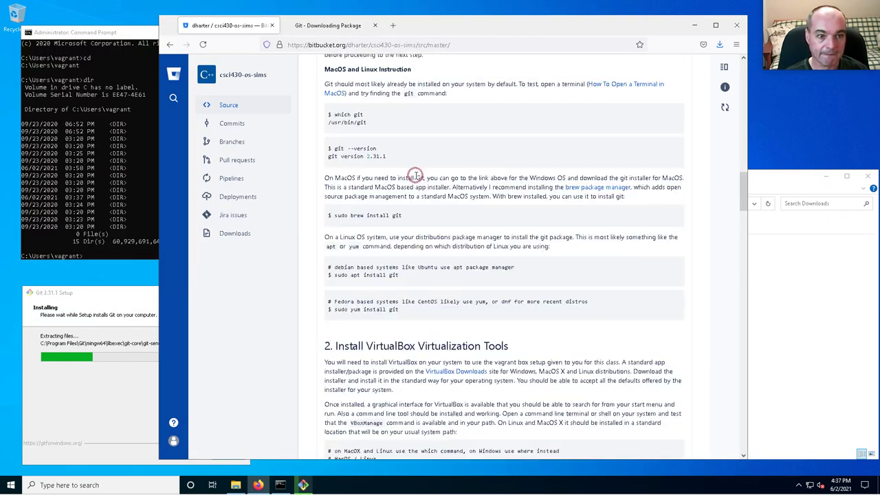
{"action": "scroll", "coordinate": [416, 173], "scroll_direction": "down", "scroll_amount": 1}
{"action": "scroll", "coordinate": [416, 174], "scroll_direction": "up", "scroll_amount": 6}
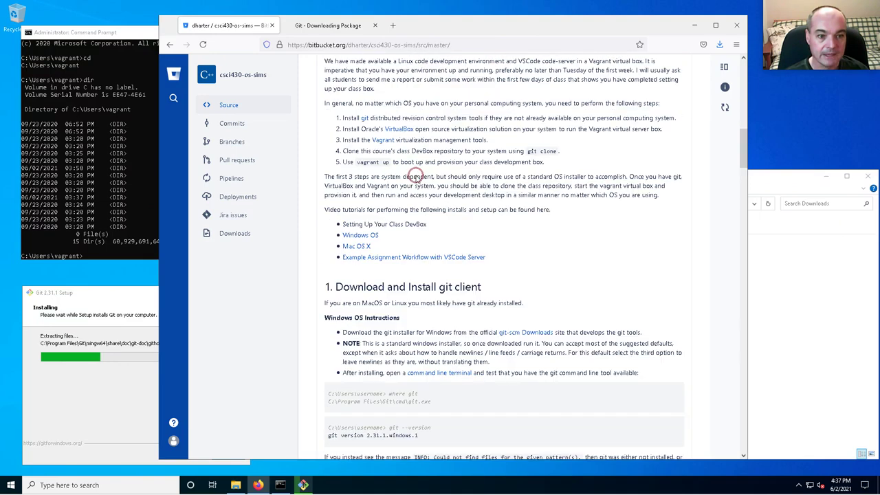
{"action": "scroll", "coordinate": [390, 293], "scroll_direction": "down", "scroll_amount": 2}
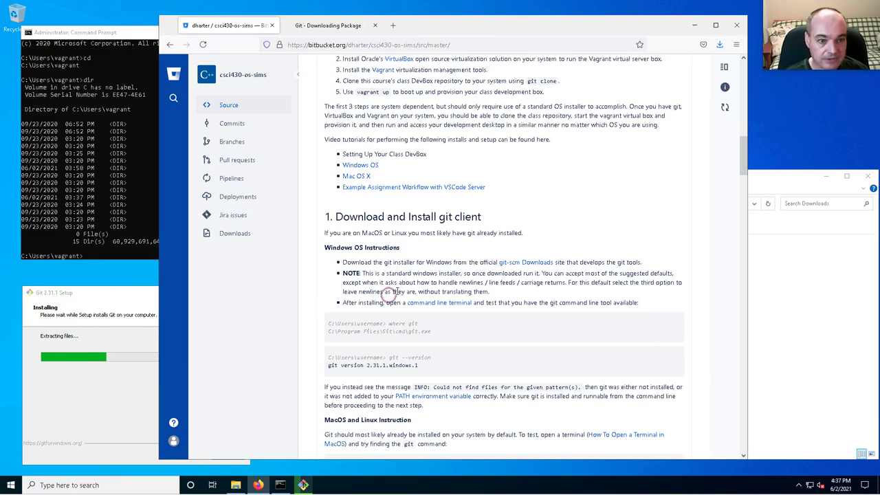
{"action": "scroll", "coordinate": [402, 280], "scroll_direction": "down", "scroll_amount": 3}
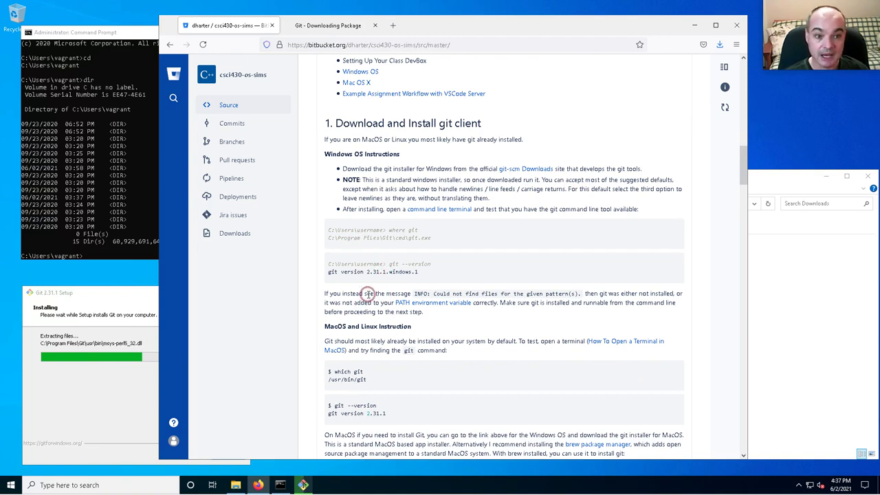
Step: Close the old Command Prompt session with the exit command while Git is installing
{"action": "left_click", "coordinate": [105, 188]}
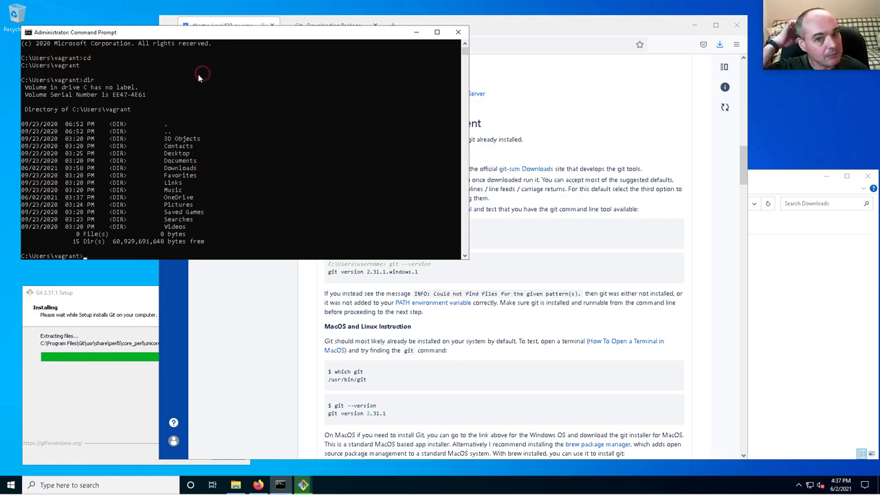
{"action": "left_click", "coordinate": [158, 229]}
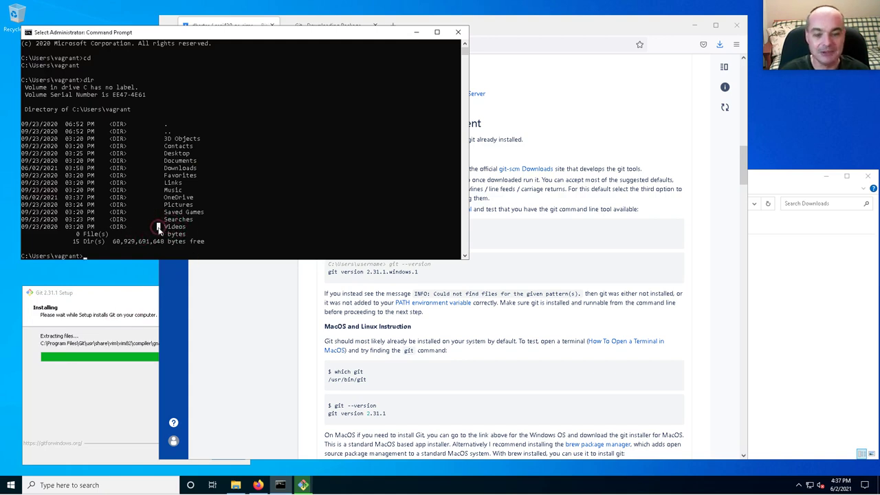
{"action": "type", "text": "gx"}
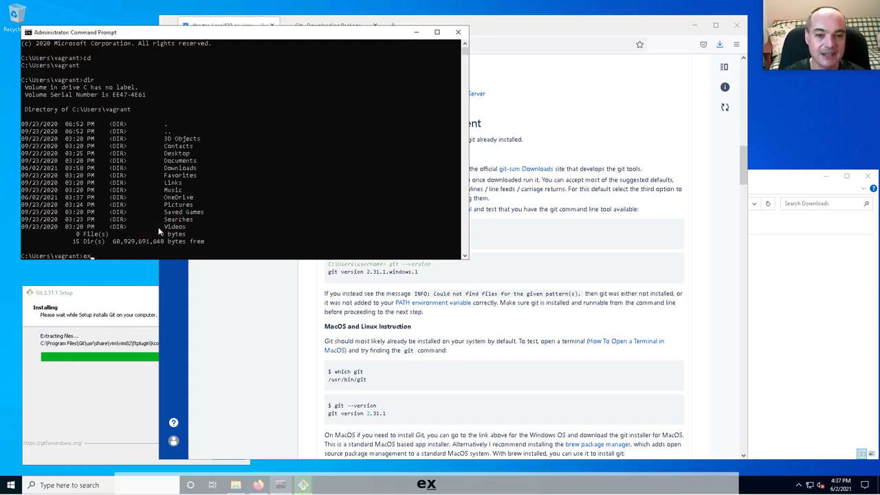
{"action": "type", "text": "it"}
{"action": "key", "text": "Return"}
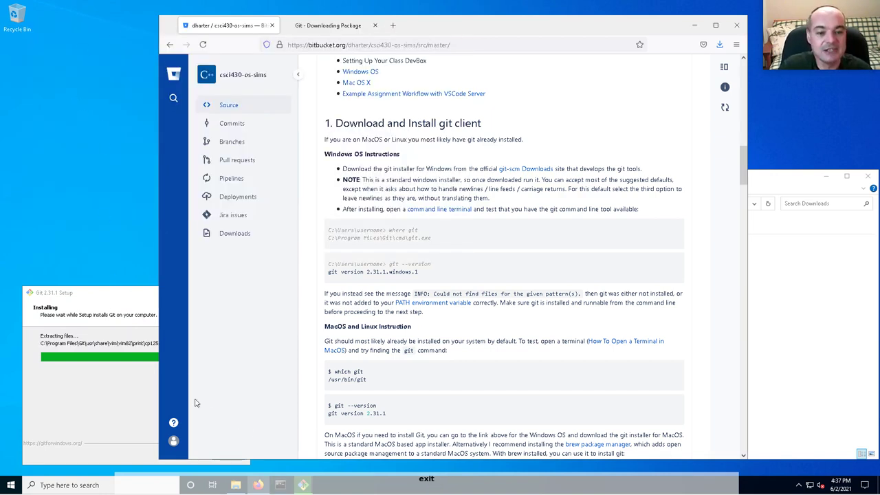
Step: Finish the Git Setup Wizard with View Release Notes turned off
{"action": "left_click", "coordinate": [97, 298]}
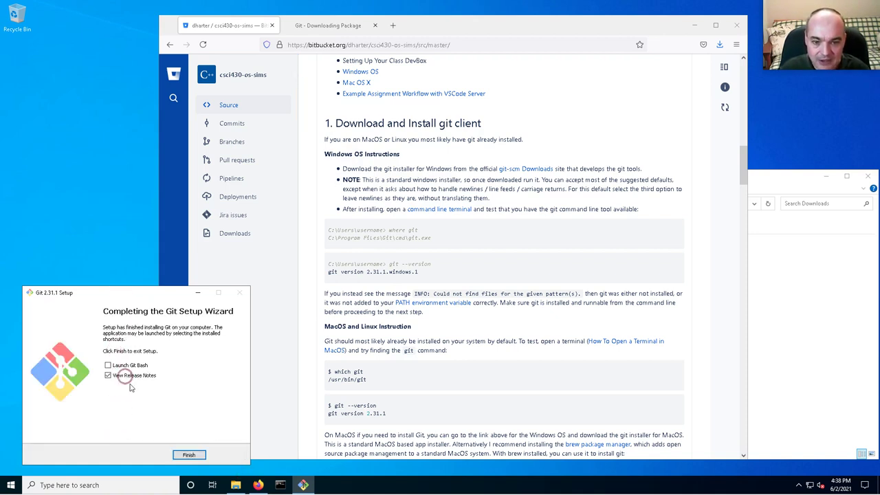
{"action": "left_click", "coordinate": [107, 376]}
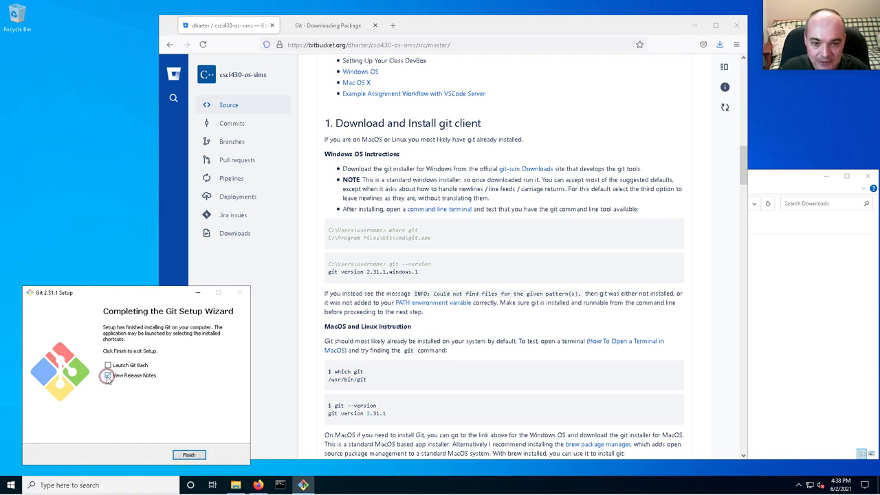
{"action": "left_click", "coordinate": [189, 455]}
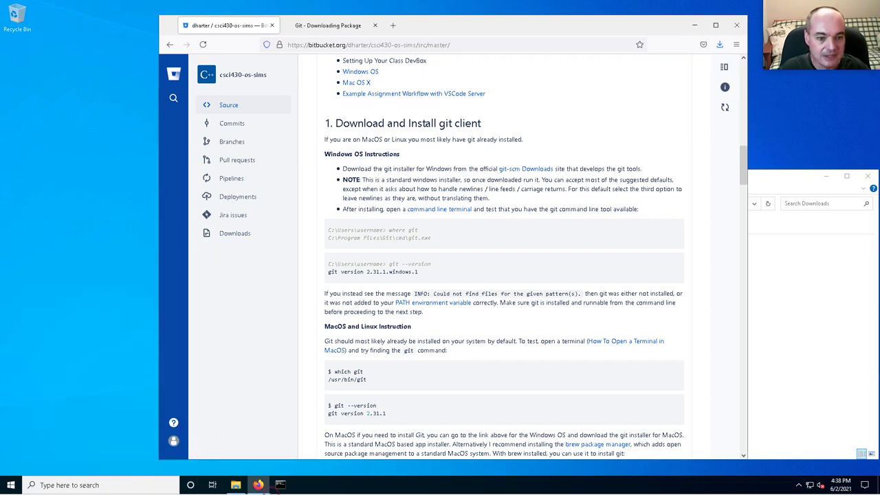
Step: Open a new Command Prompt window and position it so the Windows git test commands in the instructions stay visible
{"action": "left_click", "coordinate": [279, 485]}
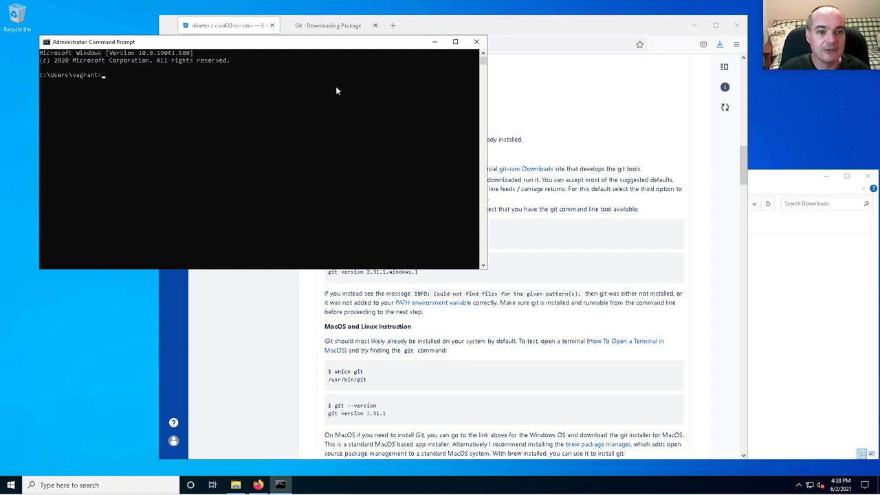
{"action": "left_click_drag", "start_coordinate": [291, 46], "coordinate": [262, 28]}
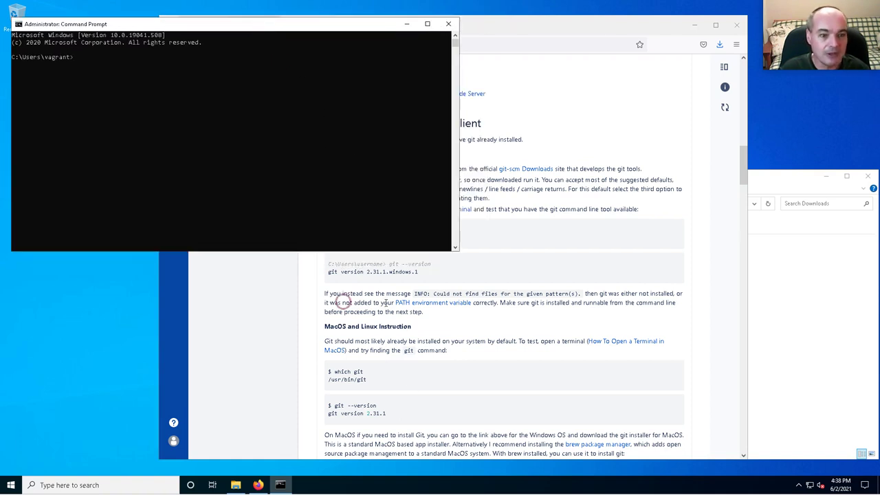
{"action": "scroll", "coordinate": [397, 326], "scroll_direction": "up", "scroll_amount": 3}
{"action": "scroll", "coordinate": [395, 373], "scroll_direction": "down", "scroll_amount": 2}
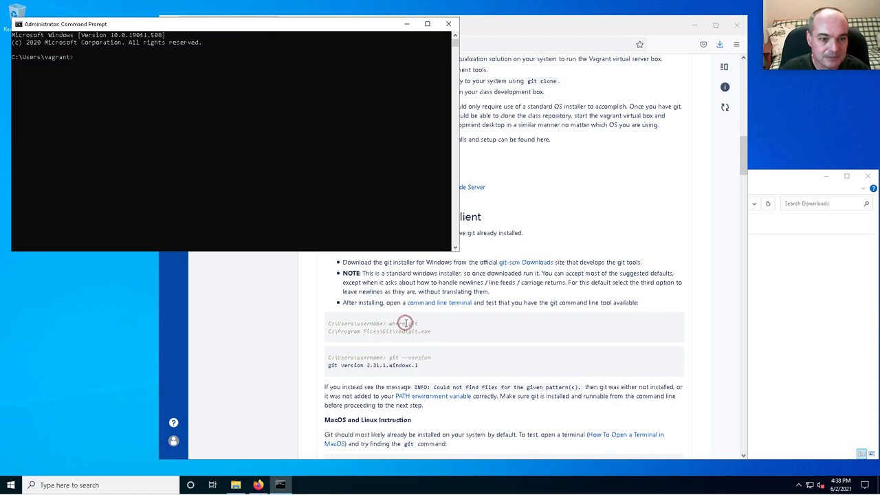
Step: Run where git in Command Prompt to locate the installed Git executable
{"action": "left_click", "coordinate": [172, 93]}
{"action": "type", "text": "where git"}
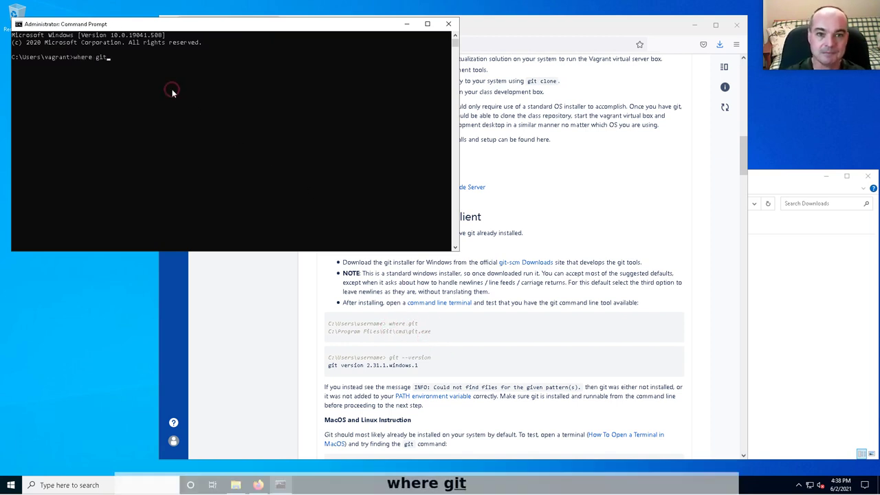
{"action": "key", "text": "Return"}
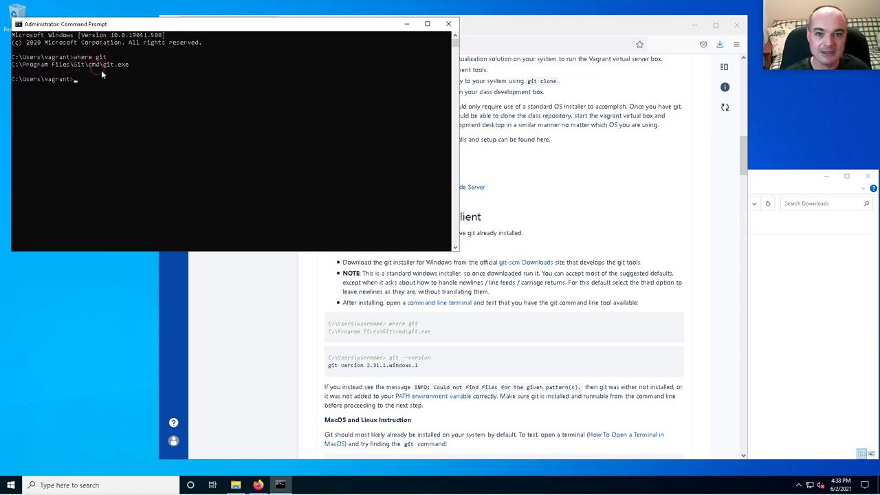
Step: Run where got in Command Prompt to demonstrate a lookup of a command that is not installed
{"action": "type", "text": "whe"}
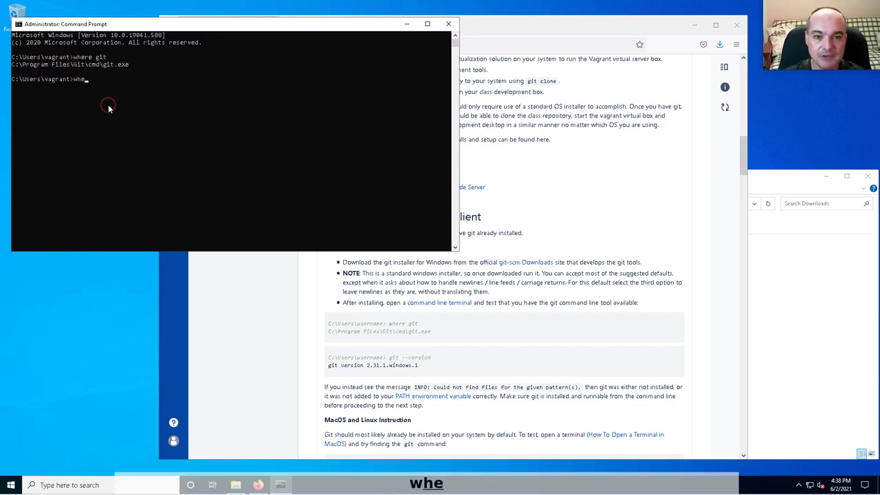
{"action": "type", "text": "re got"}
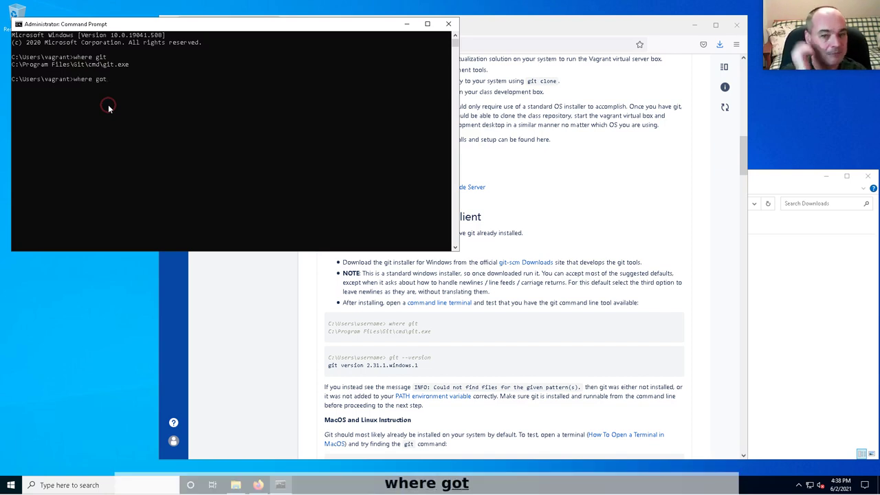
{"action": "key", "text": "Return"}
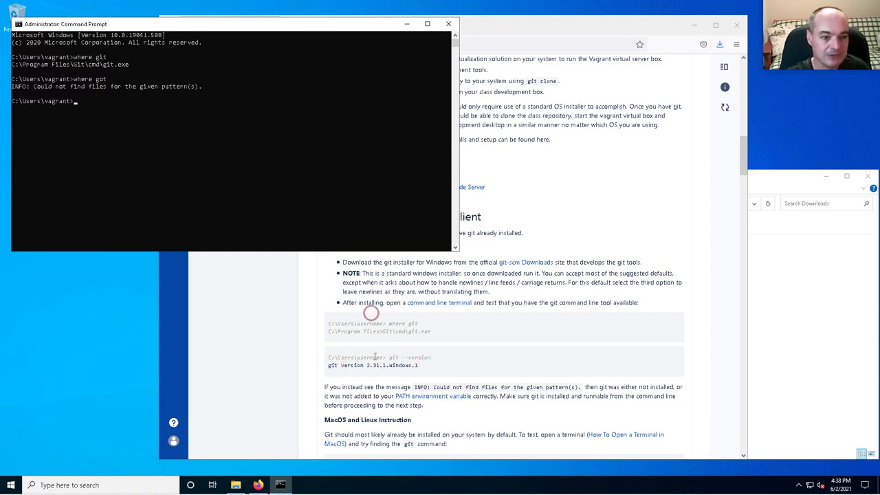
Step: Run git --version in Command Prompt to check the installed Git client's version
{"action": "left_click", "coordinate": [146, 127]}
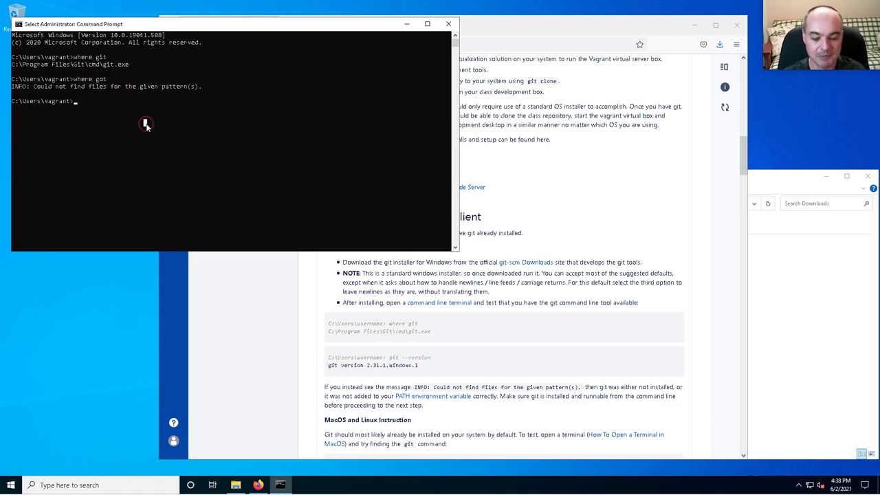
{"action": "type", "text": "git --ver"}
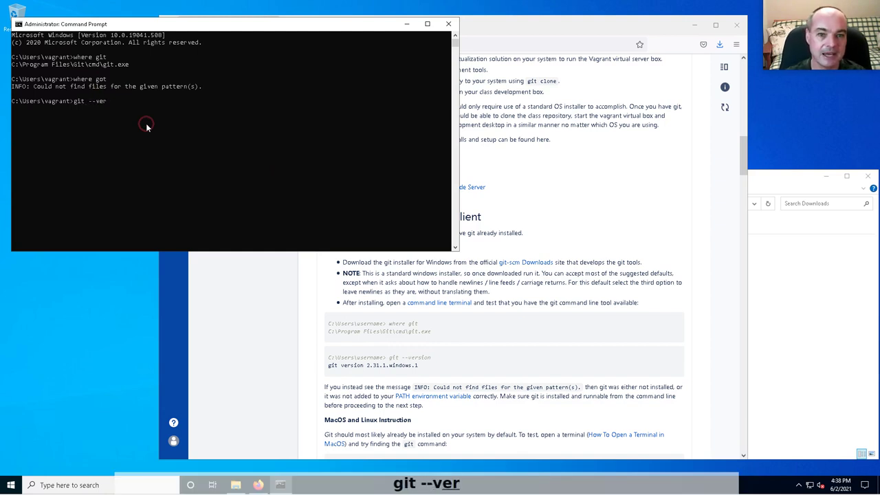
{"action": "type", "text": "sion"}
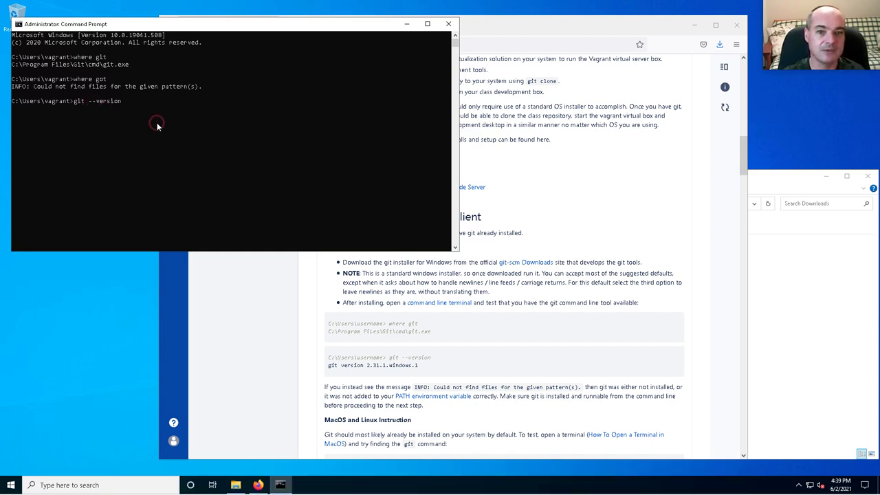
{"action": "key", "text": "Left"}
{"action": "key", "text": "Left"}
{"action": "key", "text": "Left"}
{"action": "key", "text": "Left"}
{"action": "key", "text": "Left"}
{"action": "key", "text": "Left"}
{"action": "key", "text": "Left"}
{"action": "key", "text": "Left"}
{"action": "key", "text": "Left"}
{"action": "key", "text": "Left"}
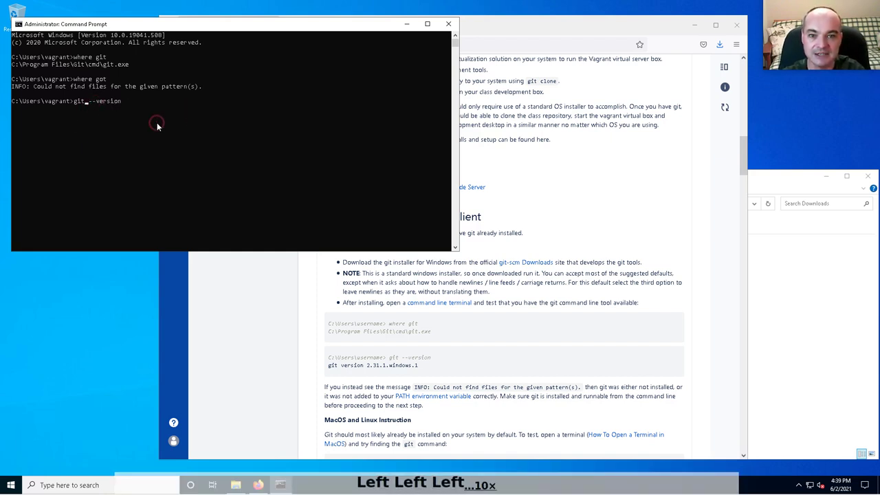
{"action": "key", "text": "Right"}
{"action": "key", "text": "Right"}
{"action": "key", "text": "Right"}
{"action": "key", "text": "Right"}
{"action": "key", "text": "Right"}
{"action": "key", "text": "Right"}
{"action": "key", "text": "Right"}
{"action": "key", "text": "Right"}
{"action": "key", "text": "Right"}
{"action": "key", "text": "Right"}
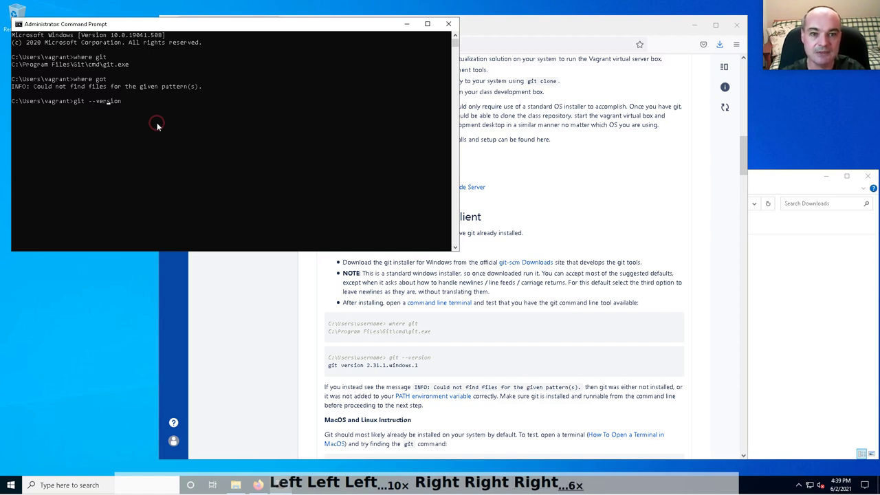
{"action": "key", "text": "Return"}
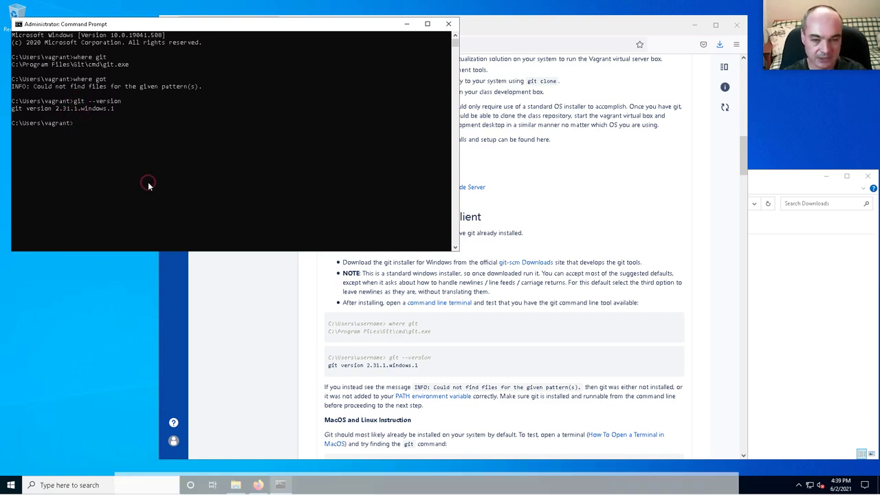
Step: Close the Command Prompt session with the exit command
{"action": "key", "text": "Return"}
{"action": "key", "text": "Return"}
{"action": "key", "text": "Return"}
{"action": "type", "text": "exit"}
{"action": "key", "text": "Return"}
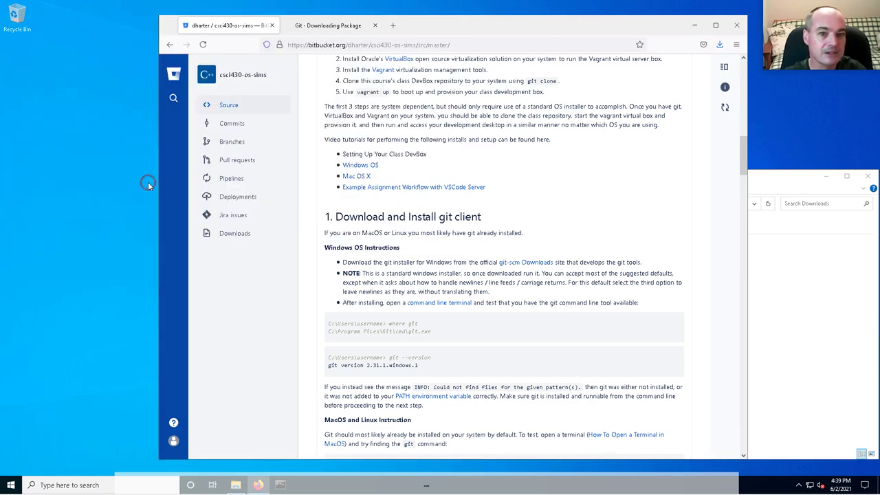
Step: Open the VirtualBox Downloads link from section 2 of the class instructions in a new browser tab and switch to it
{"action": "scroll", "coordinate": [475, 213], "scroll_direction": "down", "scroll_amount": 3}
{"action": "scroll", "coordinate": [475, 211], "scroll_direction": "down", "scroll_amount": 3}
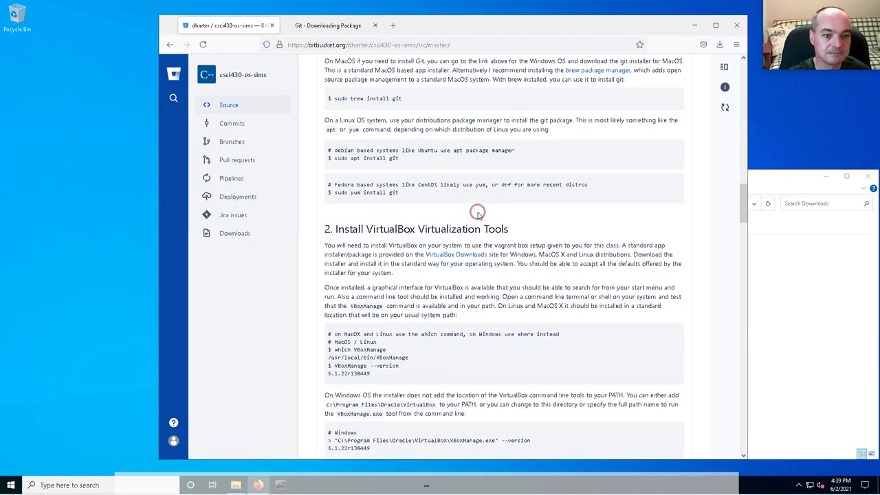
{"action": "scroll", "coordinate": [399, 139], "scroll_direction": "up", "scroll_amount": 3}
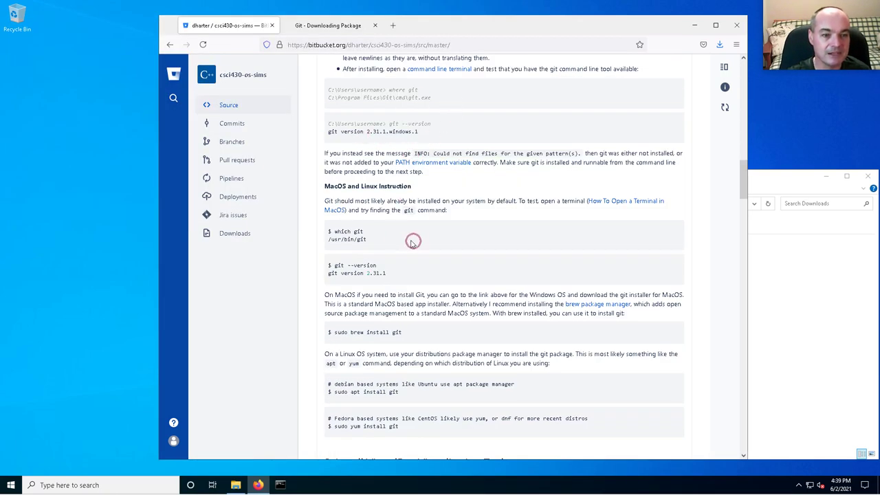
{"action": "scroll", "coordinate": [411, 234], "scroll_direction": "down", "scroll_amount": 5}
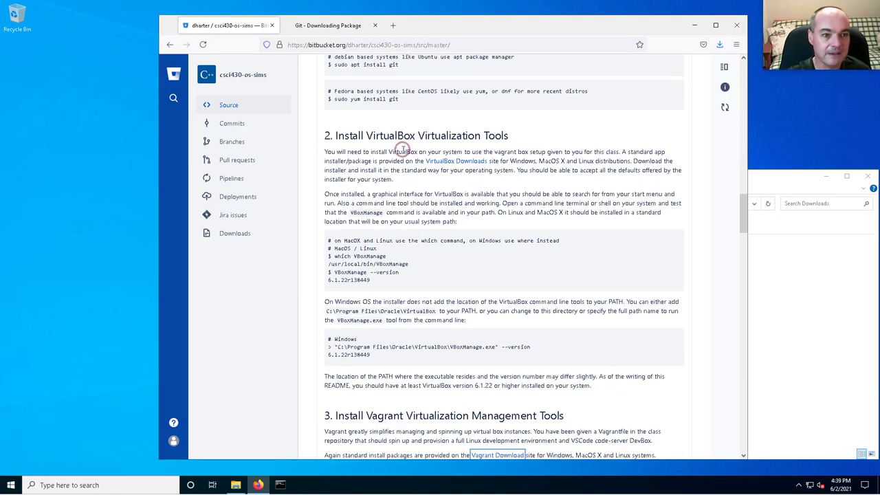
{"action": "right_click", "coordinate": [454, 164]}
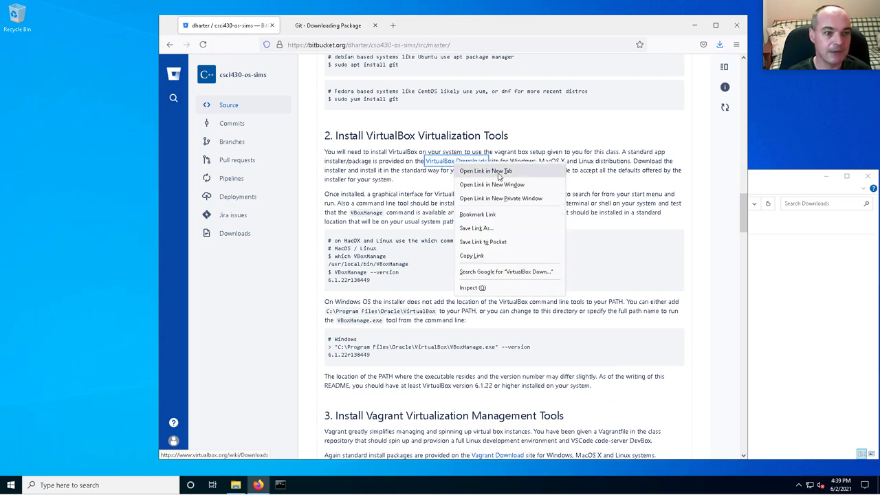
{"action": "left_click", "coordinate": [498, 172]}
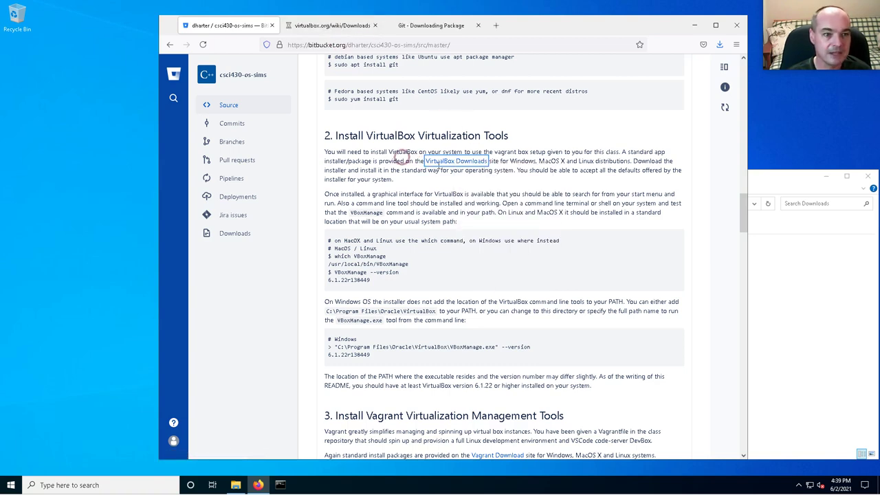
{"action": "left_click", "coordinate": [325, 27]}
{"action": "left_click_drag", "start_coordinate": [308, 266], "coordinate": [300, 234]}
{"action": "left_click", "coordinate": [294, 243]}
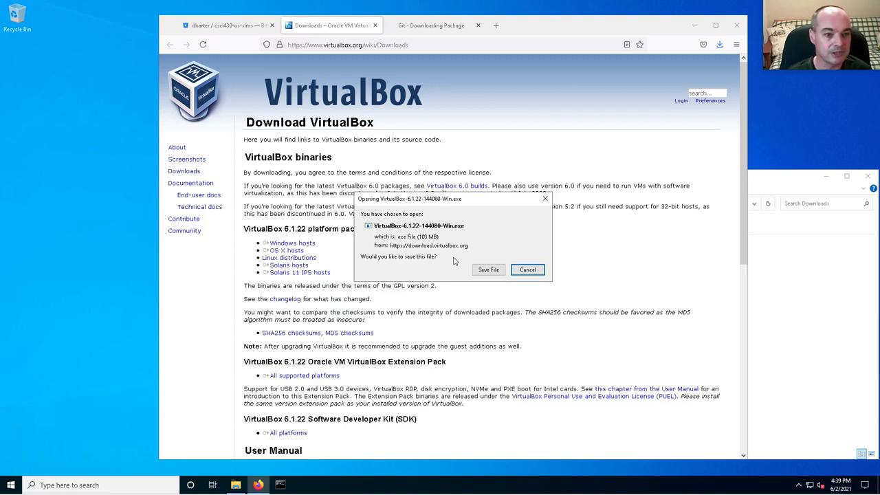
{"action": "left_click", "coordinate": [529, 273]}
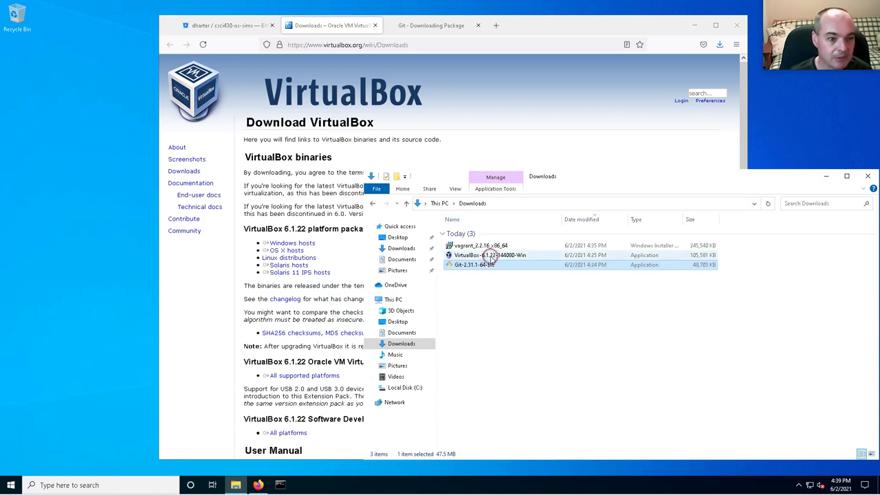
Step: Launch the VirtualBox-6.1.22-144080-Win installer from Downloads and start installing with the default options, accepting the network interfaces warning
{"action": "double_click", "coordinate": [474, 256]}
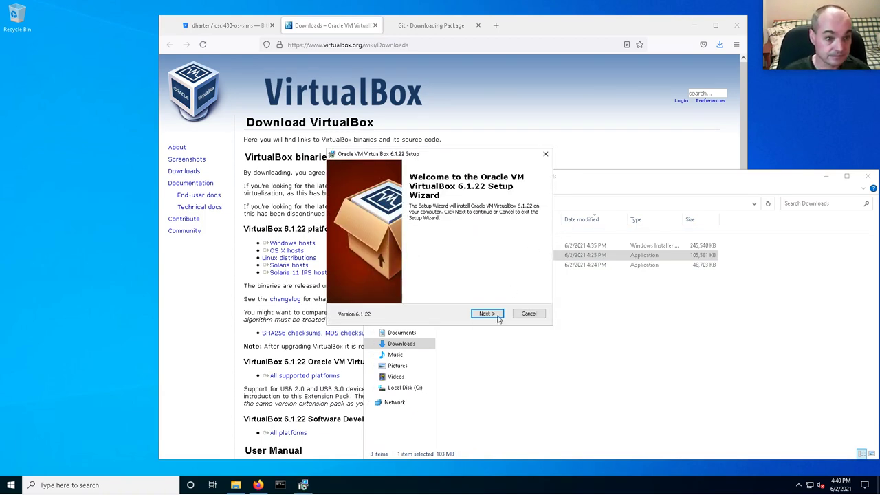
{"action": "left_click", "coordinate": [498, 316]}
{"action": "left_click", "coordinate": [487, 315]}
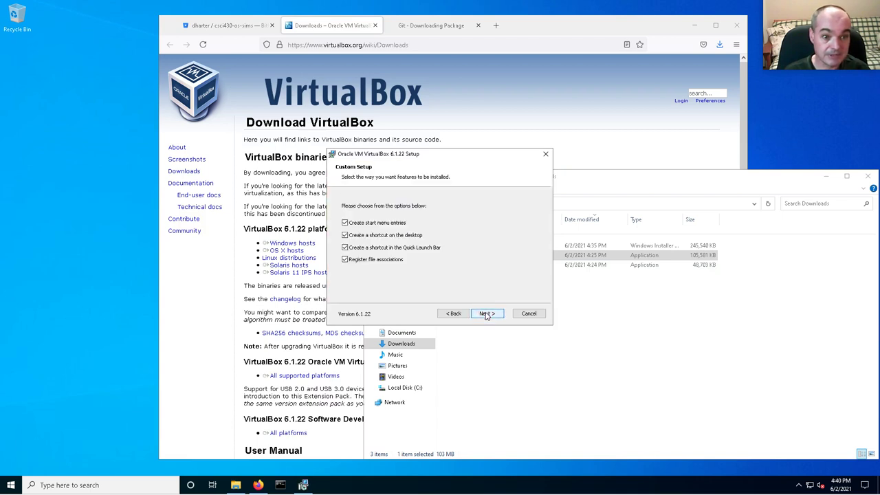
{"action": "left_click", "coordinate": [487, 314]}
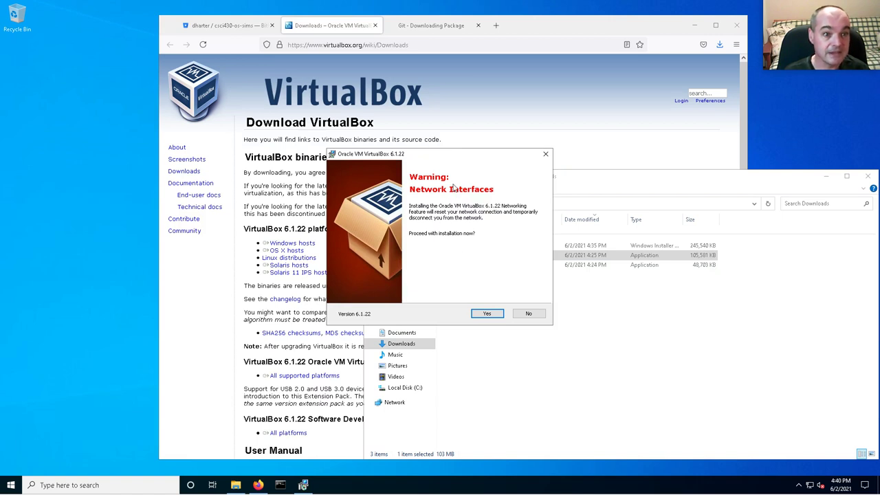
{"action": "left_click", "coordinate": [493, 314]}
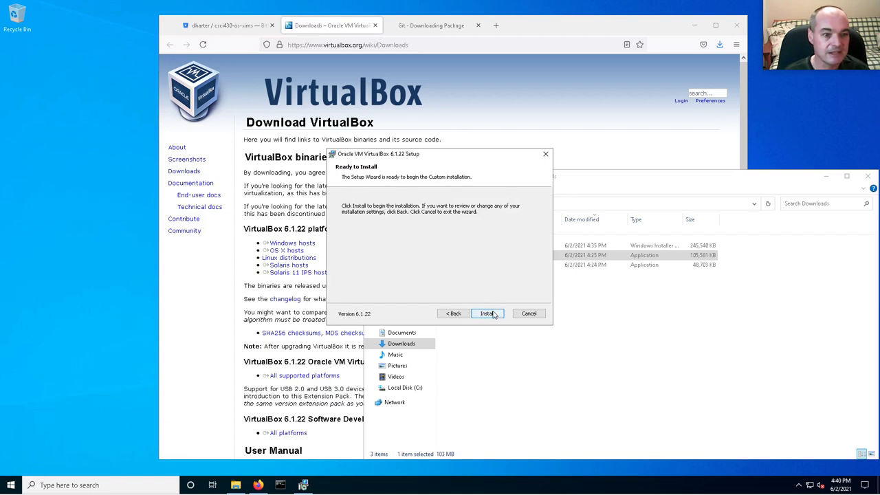
{"action": "left_click", "coordinate": [492, 314]}
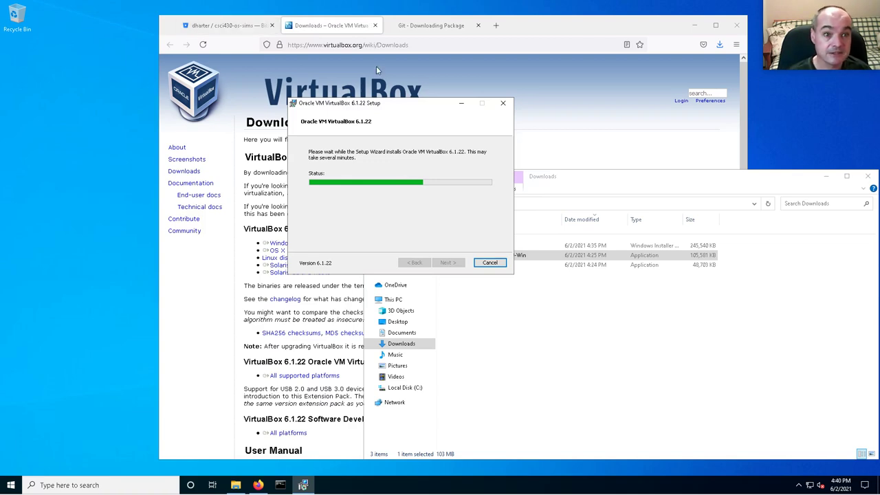
Step: Move the VirtualBox setup window aside and review the VirtualBox installation instructions on the csci430-os-sims repository page
{"action": "left_click_drag", "start_coordinate": [370, 114], "coordinate": [90, 205]}
{"action": "left_click", "coordinate": [234, 26]}
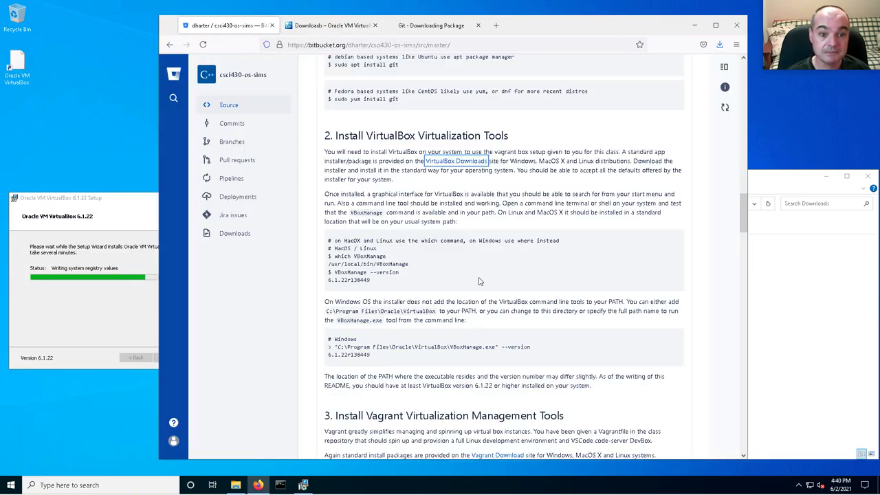
{"action": "scroll", "coordinate": [469, 307], "scroll_direction": "down", "scroll_amount": 5}
{"action": "scroll", "coordinate": [470, 311], "scroll_direction": "up", "scroll_amount": 4}
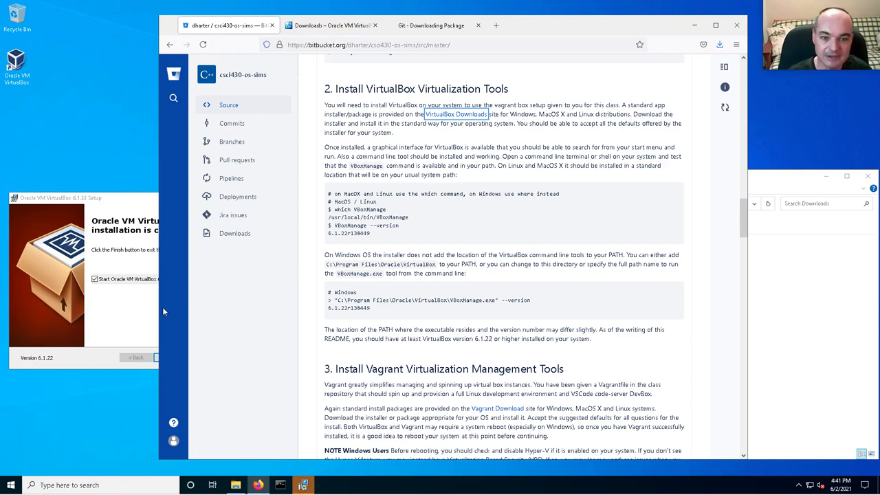
Step: Finish the VirtualBox Setup Wizard with Start Oracle VM VirtualBox 6.1.22 after installation turned off
{"action": "left_click", "coordinate": [127, 307]}
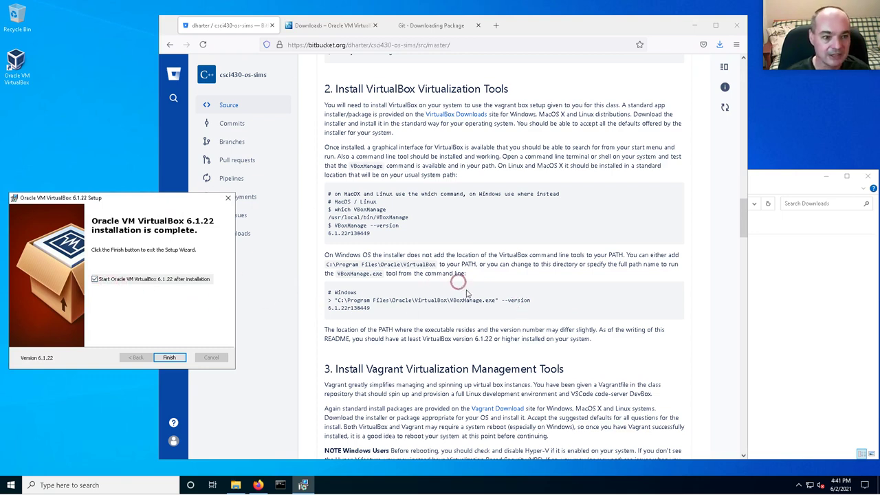
{"action": "left_click", "coordinate": [95, 279]}
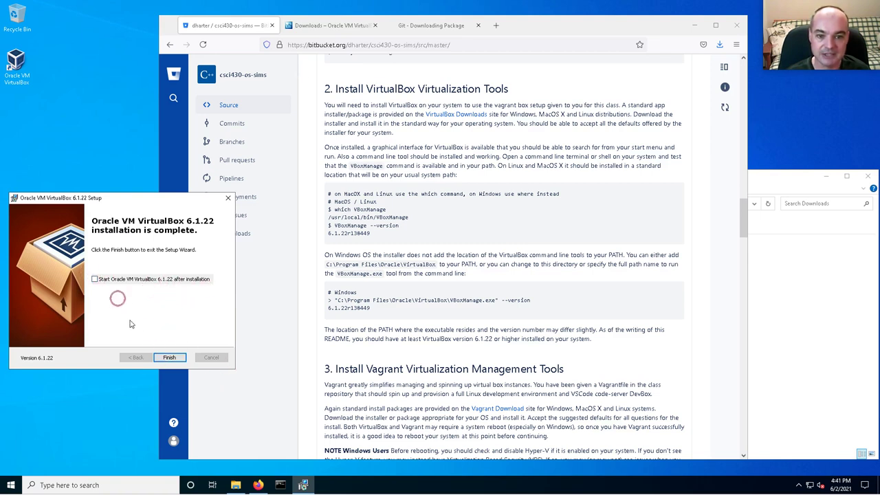
{"action": "left_click", "coordinate": [173, 357]}
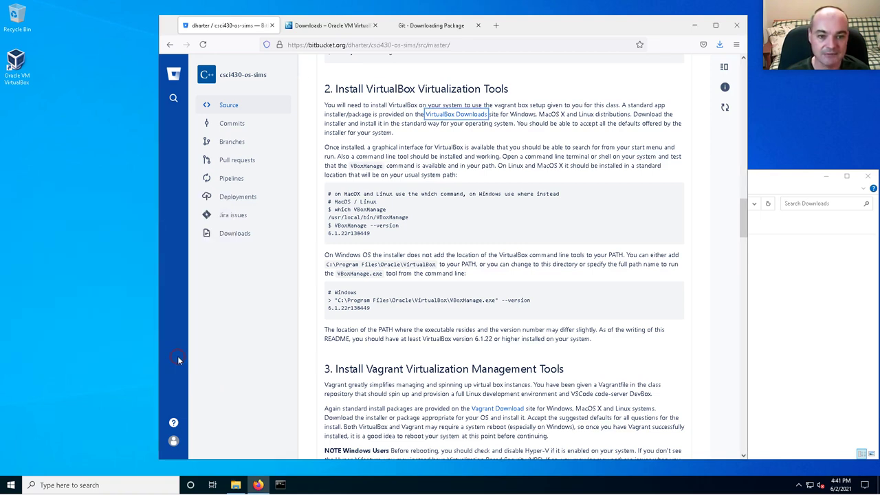
Step: Copy "C:\Program Files\Oracle\VirtualBox\VBoxManage.exe" --version from the instructions and run it in a new Command Prompt window
{"action": "left_click", "coordinate": [282, 485]}
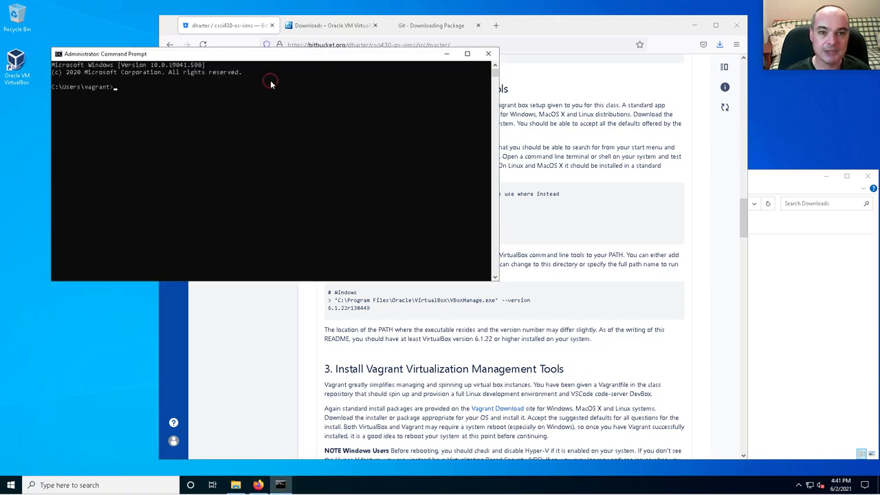
{"action": "left_click_drag", "start_coordinate": [249, 58], "coordinate": [209, 48]}
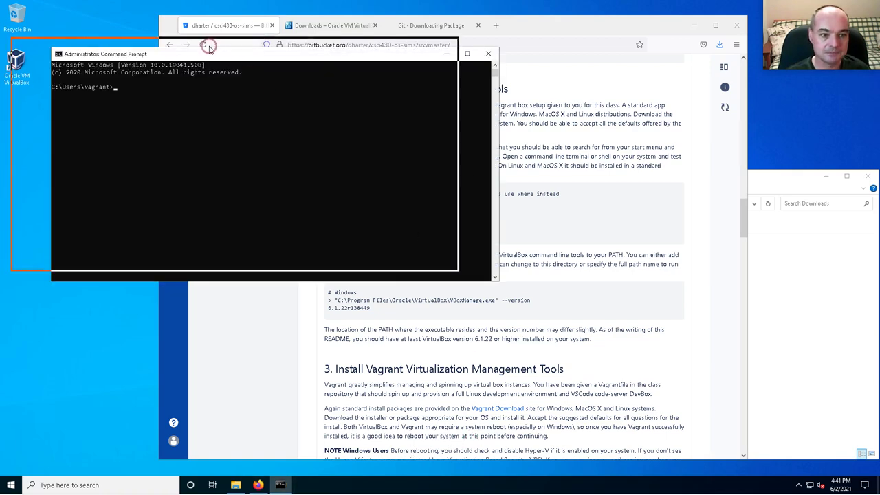
{"action": "left_click", "coordinate": [333, 297]}
{"action": "left_click_drag", "start_coordinate": [334, 300], "coordinate": [558, 302]}
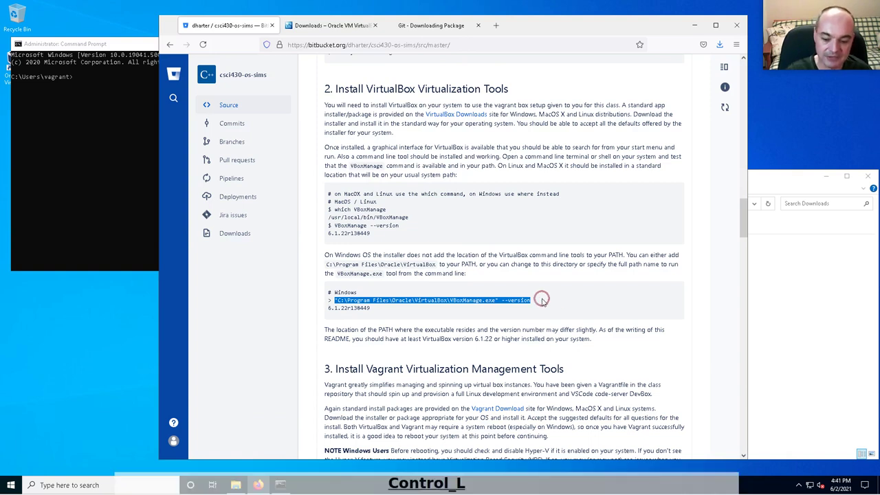
{"action": "key", "text": "ctrl+c"}
{"action": "left_click", "coordinate": [83, 173]}
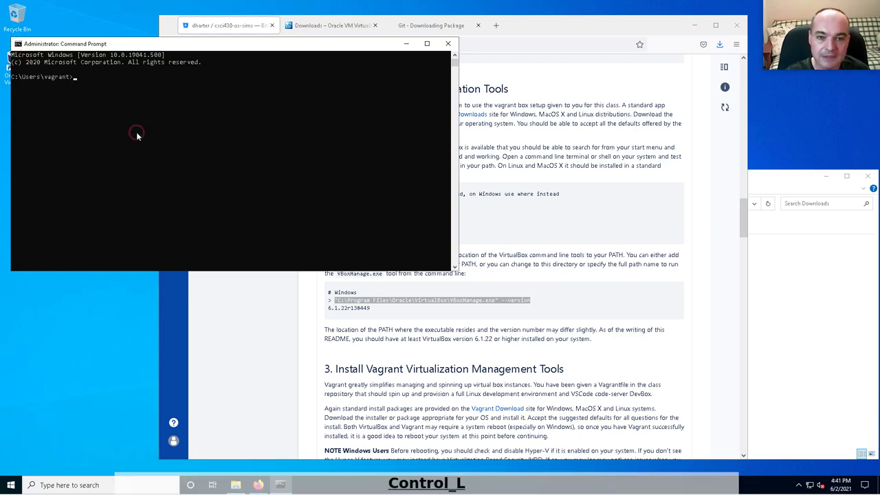
{"action": "key", "text": "ctrl+v"}
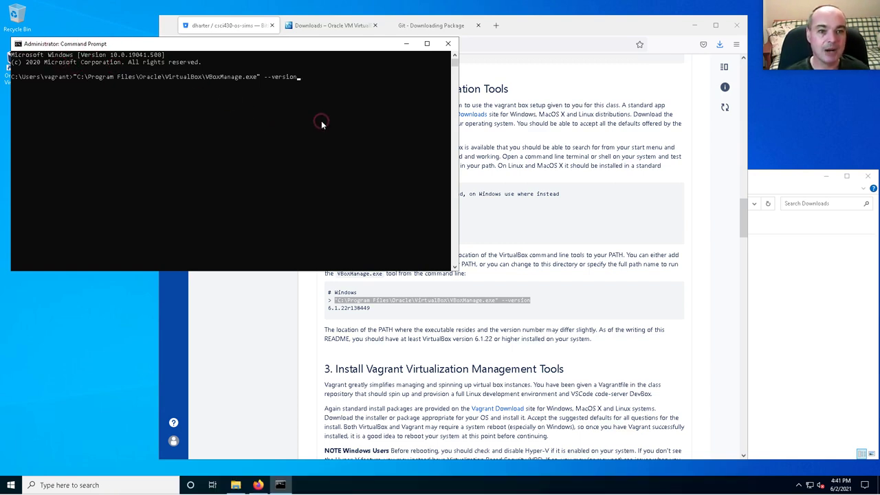
{"action": "key", "text": "Return"}
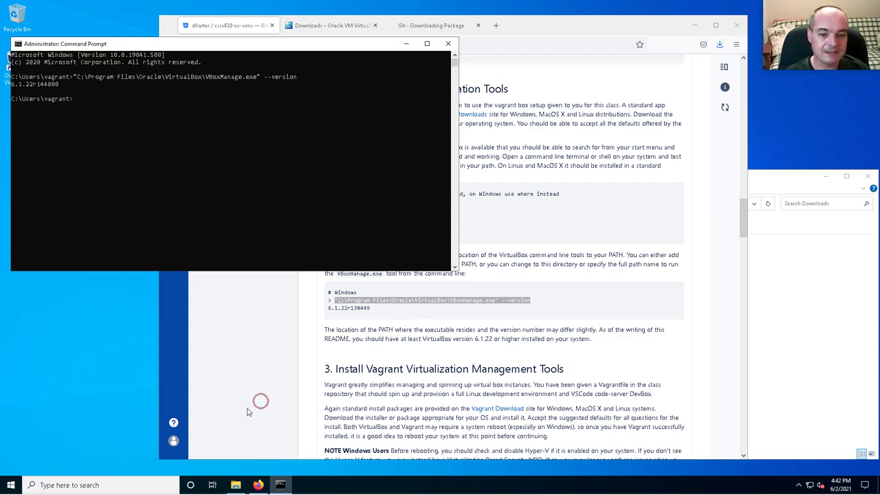
Step: Search Windows for "virtual", launch Oracle VM VirtualBox to check that its manager opens, and close it again
{"action": "left_click", "coordinate": [11, 485]}
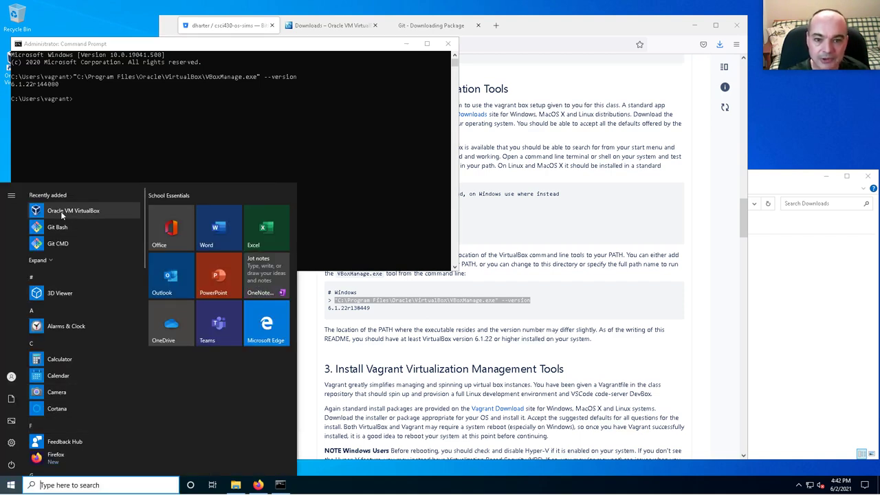
{"action": "left_click", "coordinate": [75, 486]}
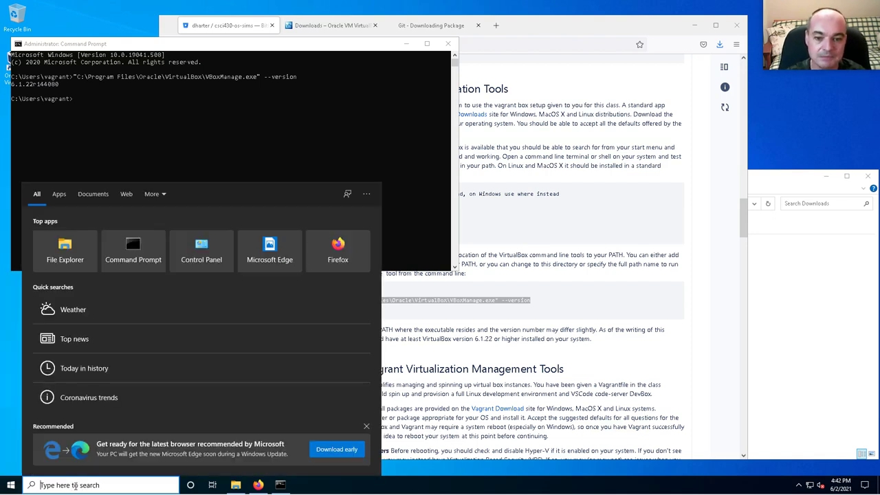
{"action": "type", "text": "virtual"}
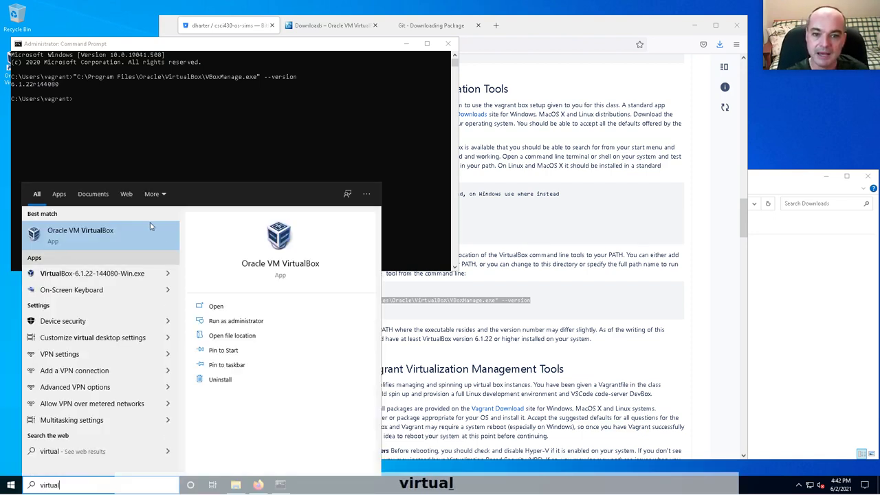
{"action": "left_click", "coordinate": [82, 237]}
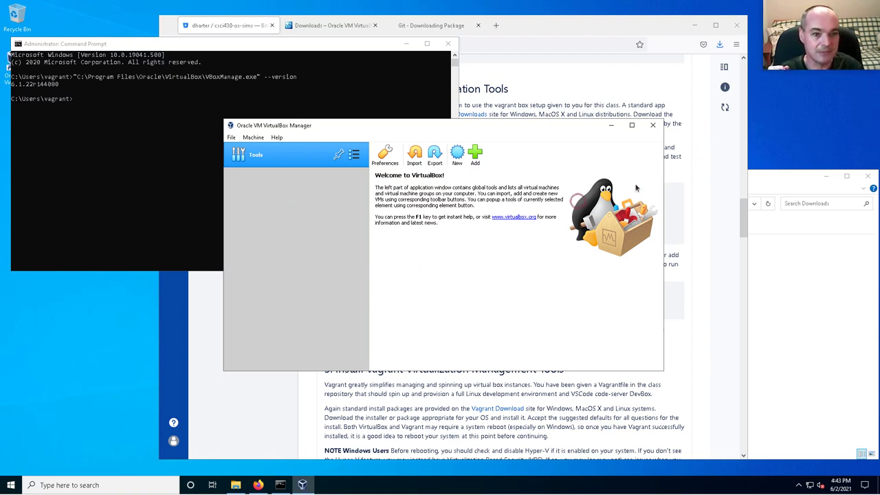
{"action": "left_click", "coordinate": [653, 125]}
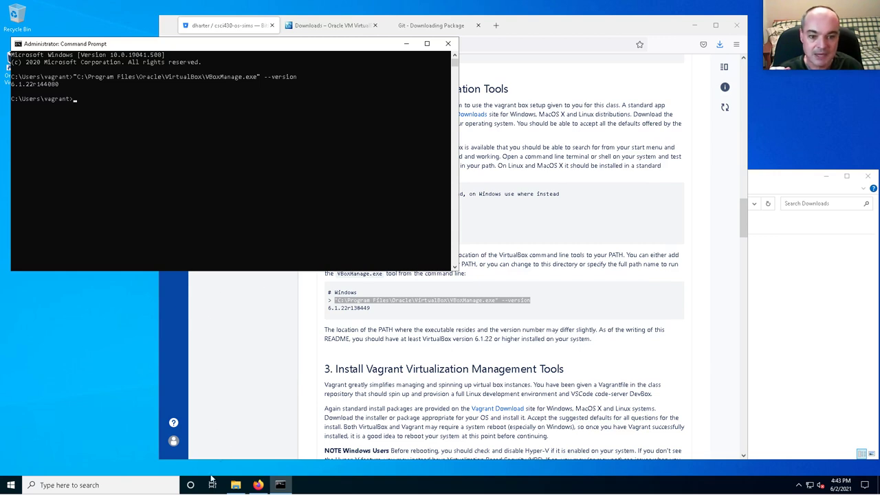
Step: End the Command Prompt session with the exit command
{"action": "left_click", "coordinate": [317, 173]}
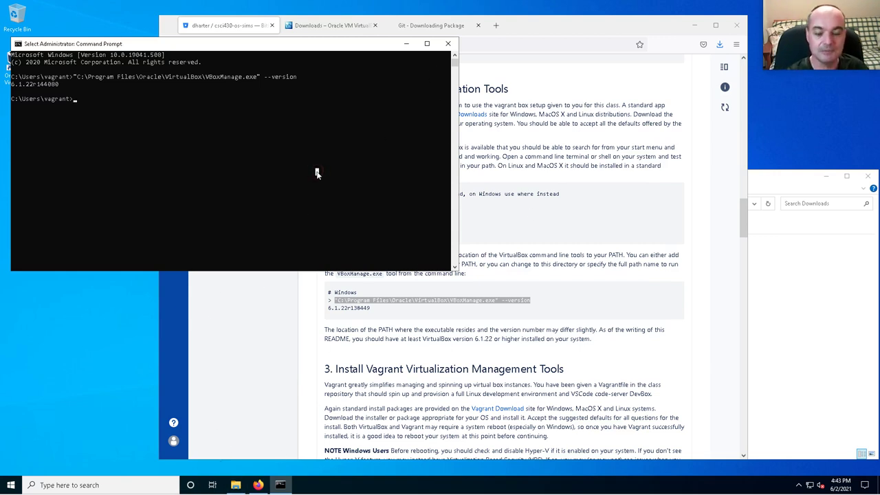
{"action": "type", "text": "exit"}
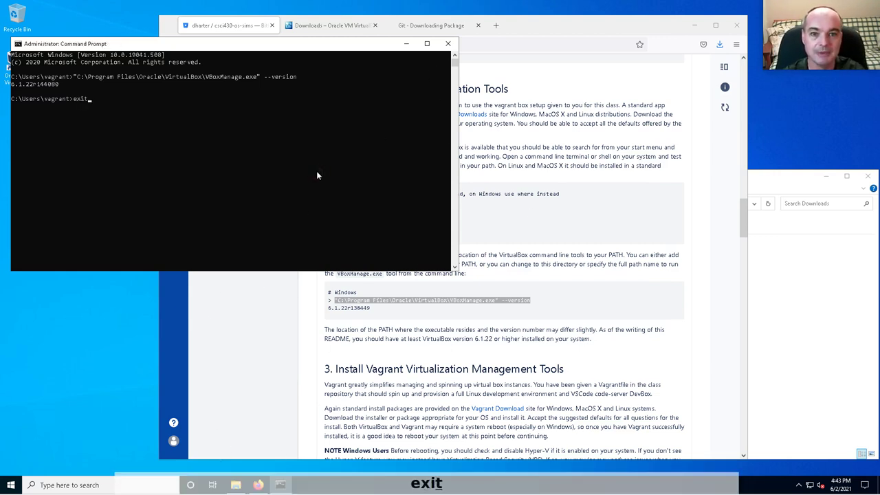
{"action": "key", "text": "Return"}
Step: Open the Vagrant Download link from the instructions in a new tab and request the 64-bit Windows installer, dismissing the save dialog
{"action": "scroll", "coordinate": [460, 220], "scroll_direction": "down", "scroll_amount": 6}
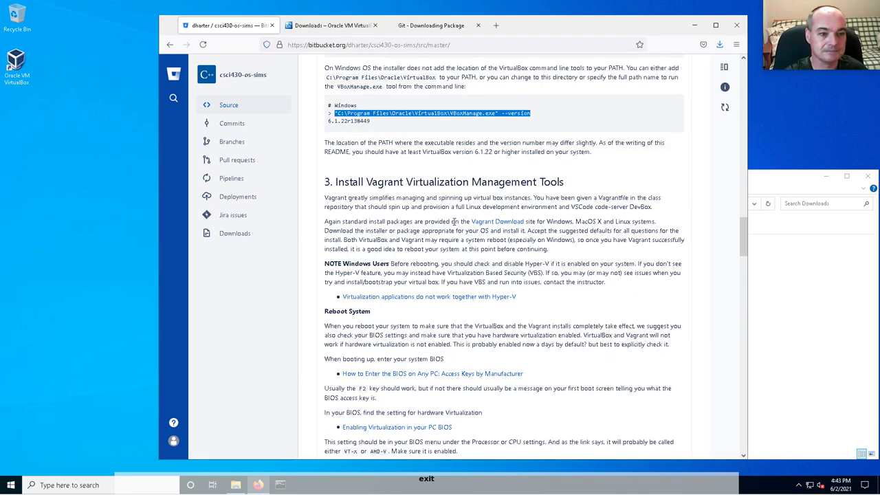
{"action": "scroll", "coordinate": [456, 222], "scroll_direction": "up", "scroll_amount": 2}
{"action": "scroll", "coordinate": [453, 224], "scroll_direction": "up", "scroll_amount": 1}
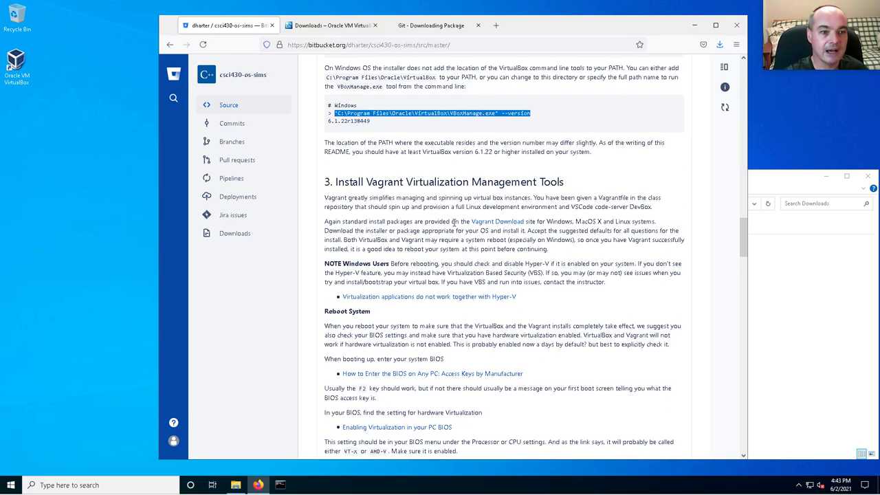
{"action": "right_click", "coordinate": [494, 225]}
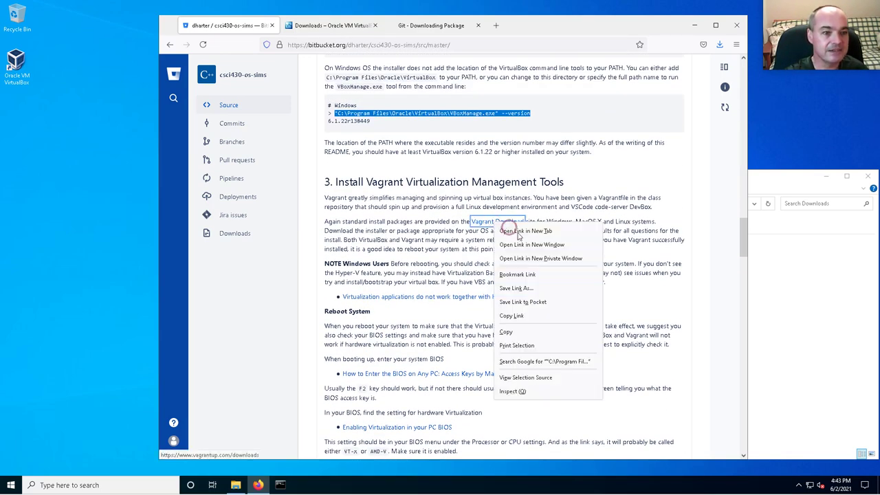
{"action": "left_click", "coordinate": [518, 230]}
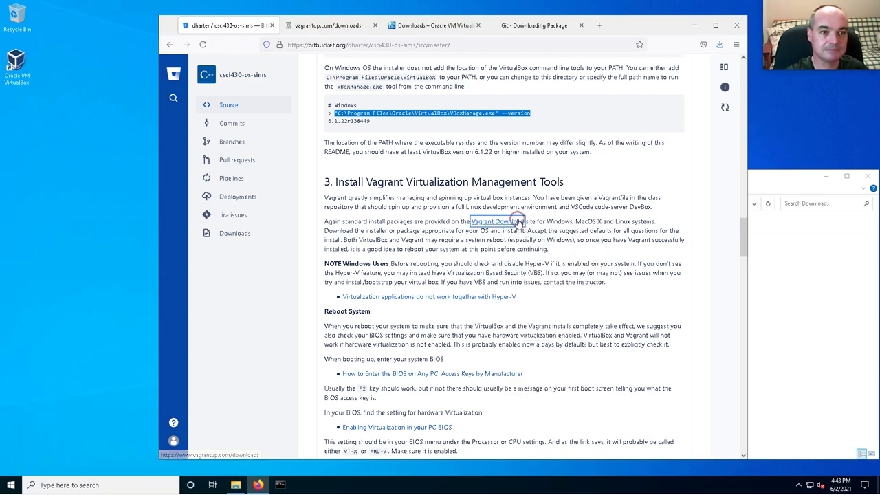
{"action": "left_click", "coordinate": [313, 25]}
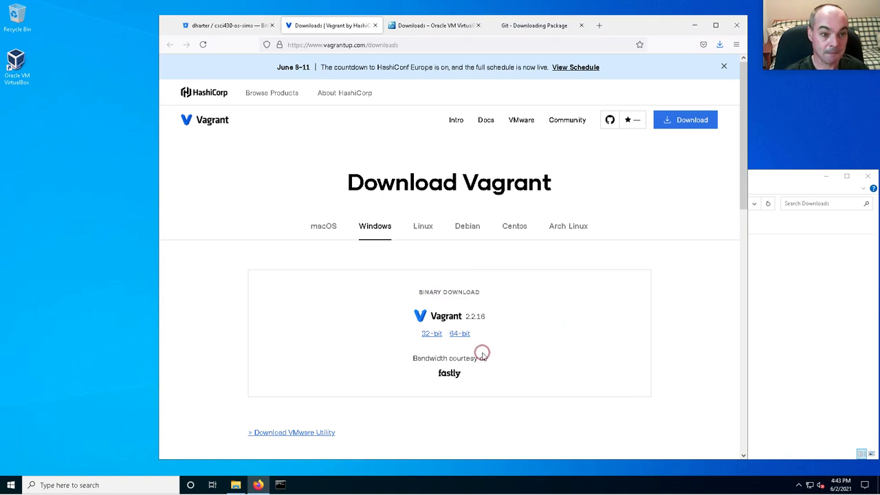
{"action": "left_click", "coordinate": [466, 336]}
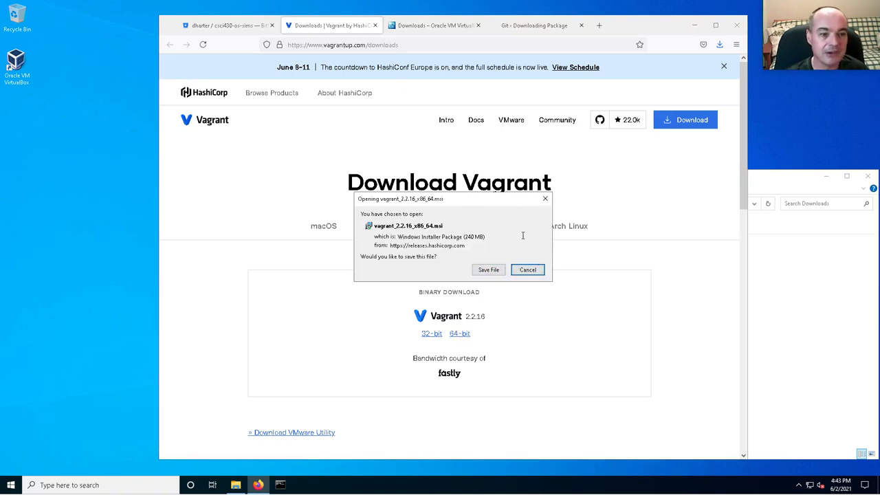
{"action": "left_click", "coordinate": [546, 199]}
Step: Launch the vagrant_2.2.16_x86_64 installer from the Downloads folder and allow it to run past the SmartScreen prompt
{"action": "left_click", "coordinate": [786, 180]}
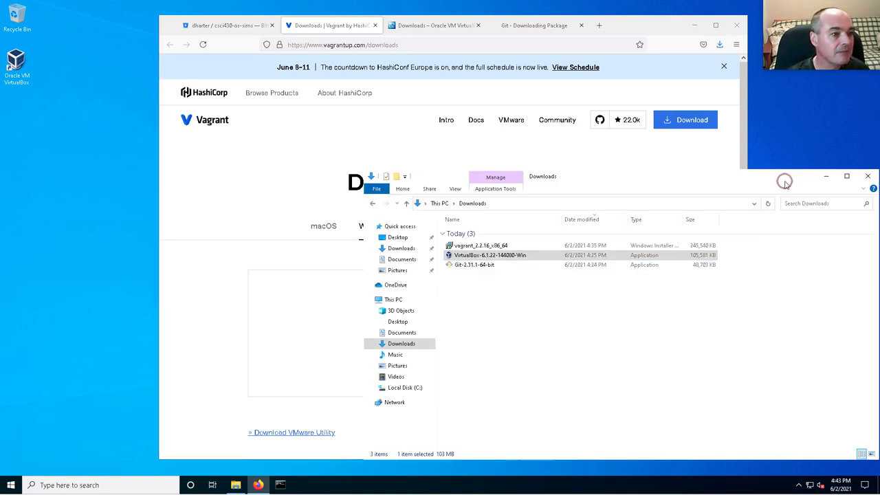
{"action": "left_click", "coordinate": [472, 255]}
{"action": "double_click", "coordinate": [474, 246]}
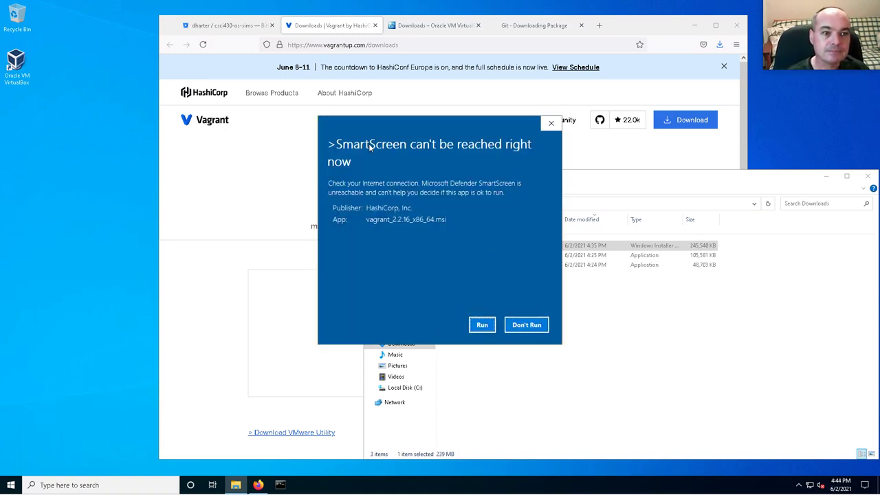
{"action": "left_click", "coordinate": [482, 325]}
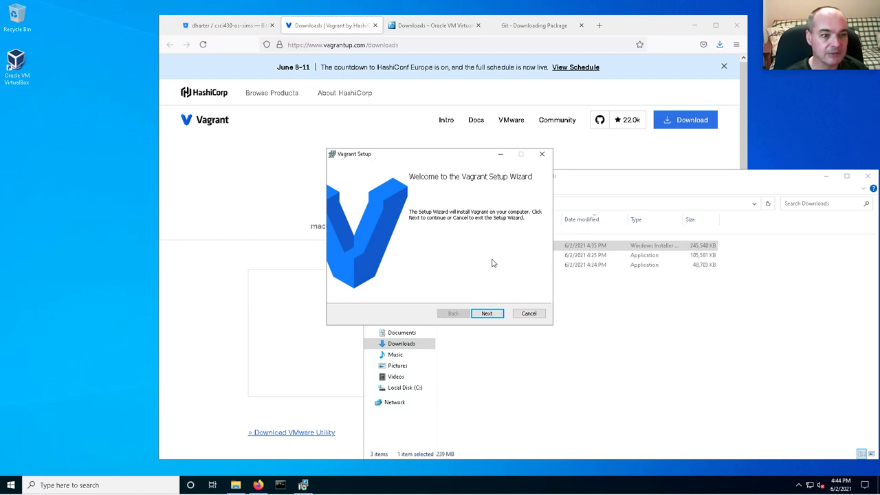
Step: Accept the license agreement, install Vagrant with the default settings, and finish the Vagrant Setup Wizard
{"action": "left_click", "coordinate": [492, 313]}
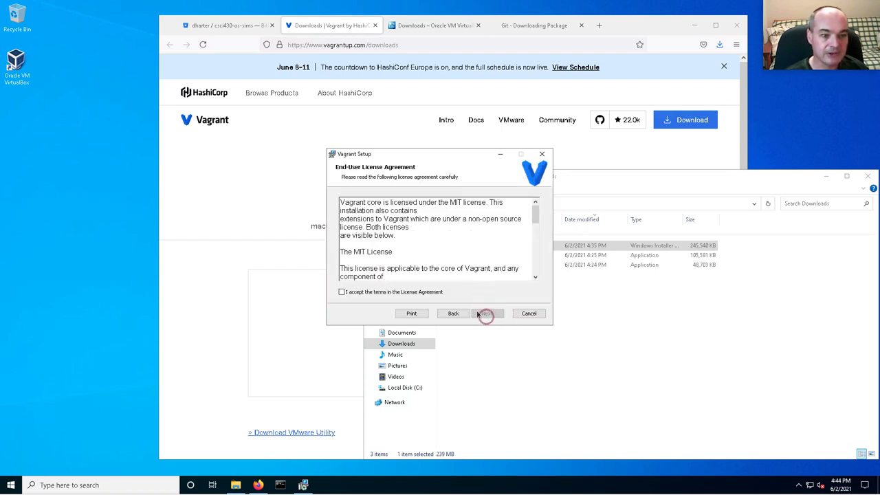
{"action": "left_click", "coordinate": [342, 292]}
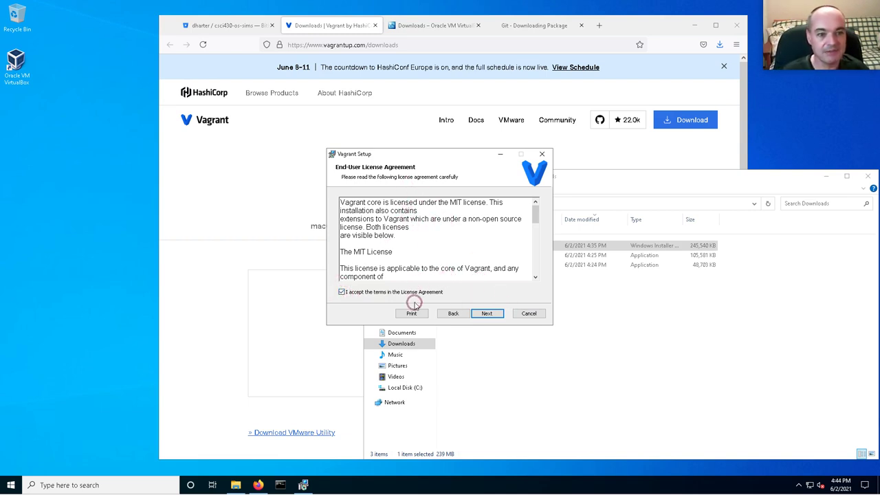
{"action": "left_click", "coordinate": [487, 314]}
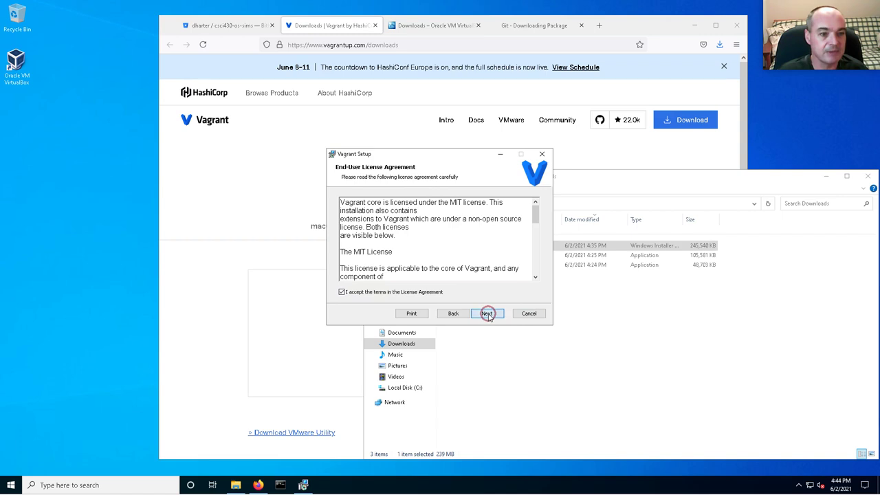
{"action": "left_click", "coordinate": [487, 314]}
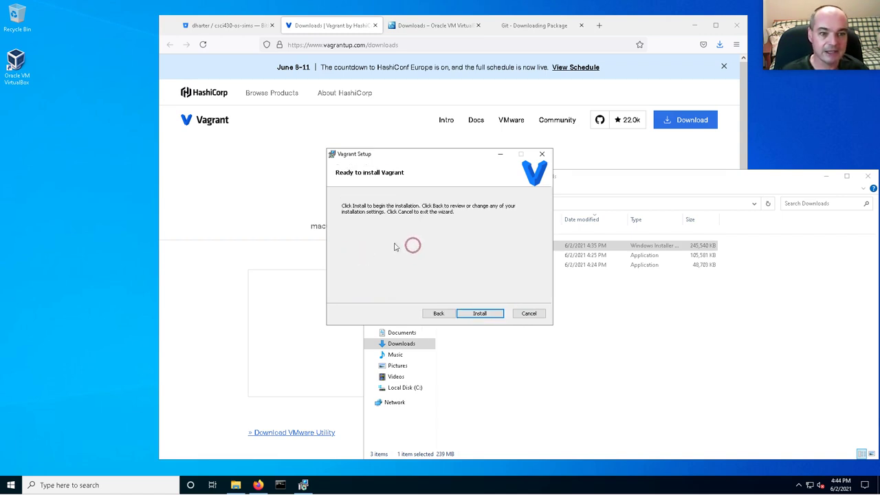
{"action": "left_click", "coordinate": [484, 313]}
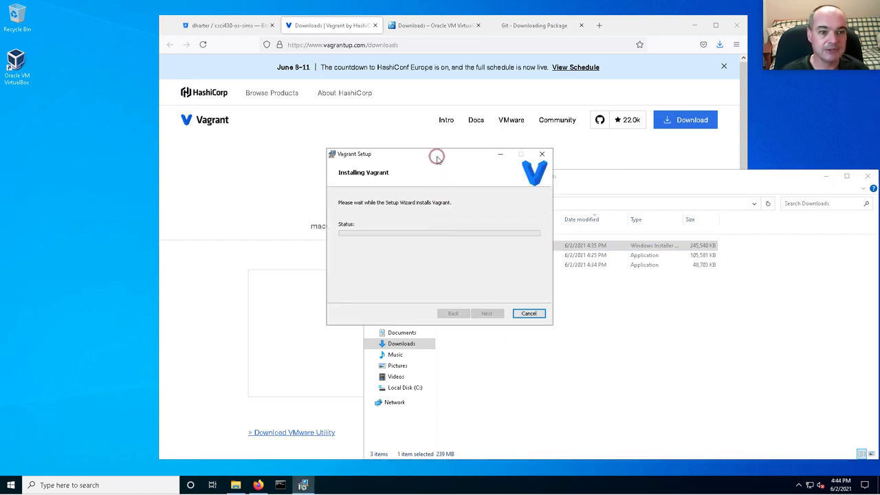
{"action": "left_click_drag", "start_coordinate": [436, 153], "coordinate": [144, 146]}
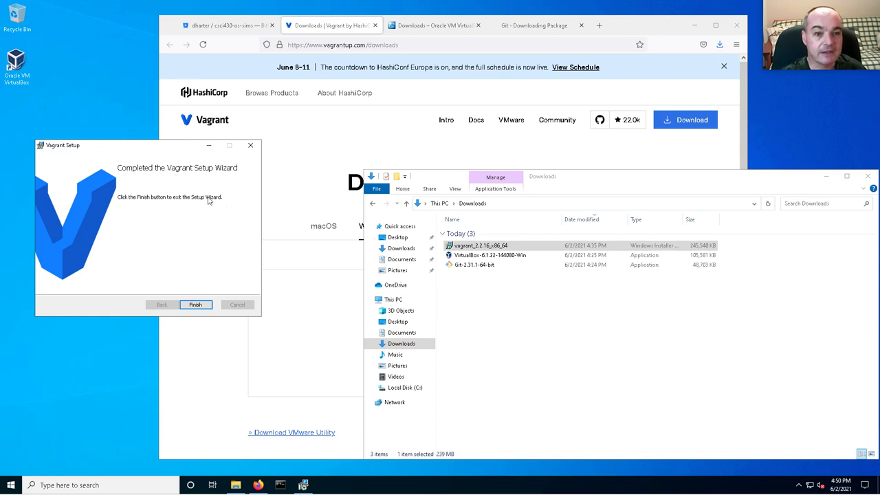
{"action": "left_click", "coordinate": [196, 306]}
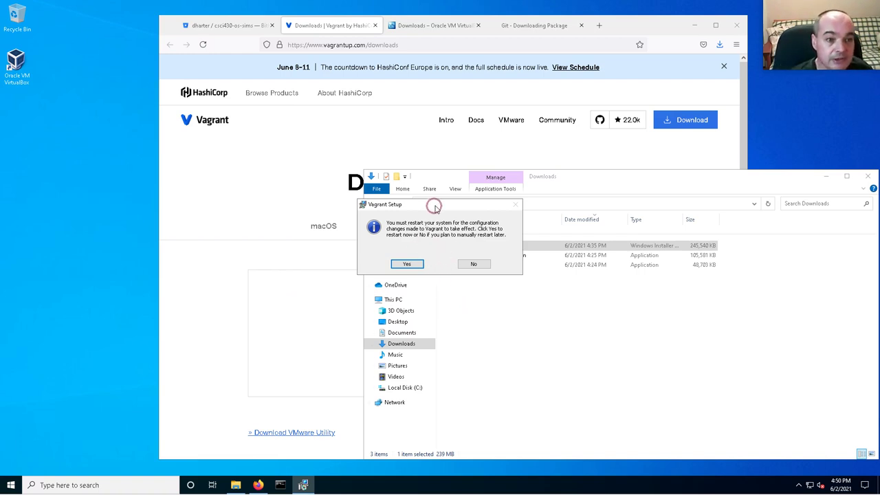
Step: Move the Vagrant restart prompt aside and open the repository page's "Virtualization applications do not work together with Hyper-V" link in a new tab
{"action": "left_click_drag", "start_coordinate": [433, 203], "coordinate": [121, 268]}
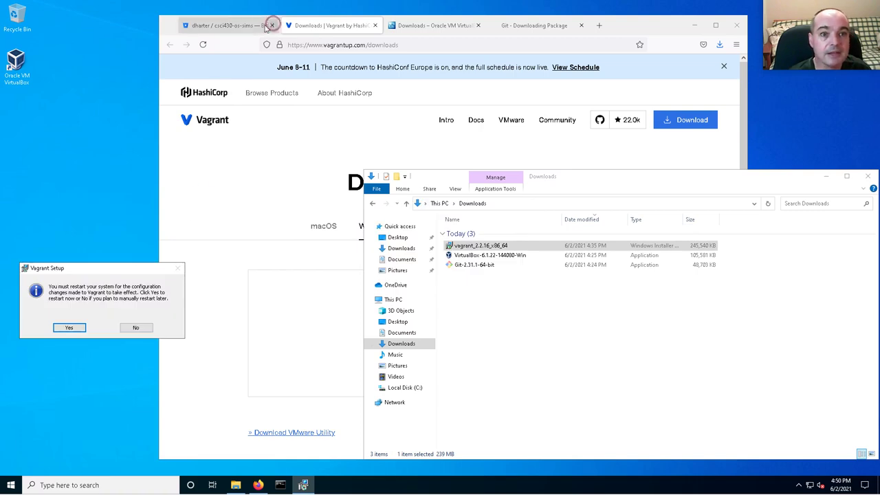
{"action": "left_click", "coordinate": [228, 25]}
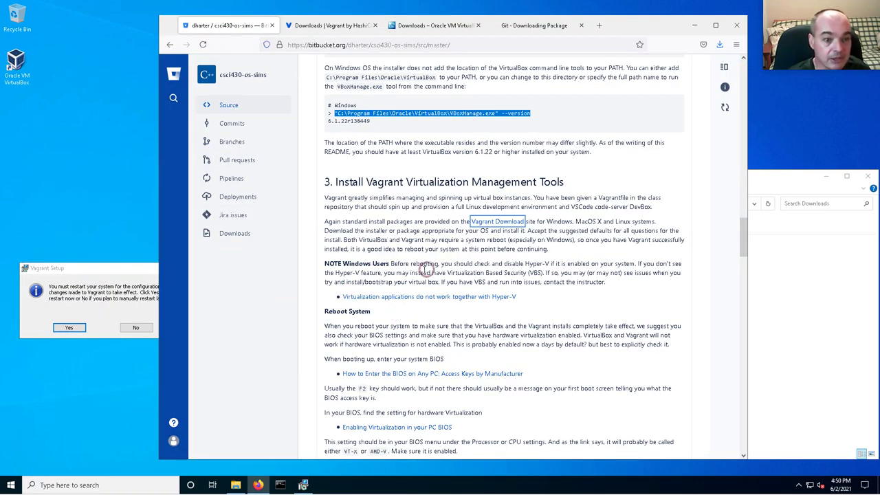
{"action": "scroll", "coordinate": [397, 217], "scroll_direction": "down", "scroll_amount": 3}
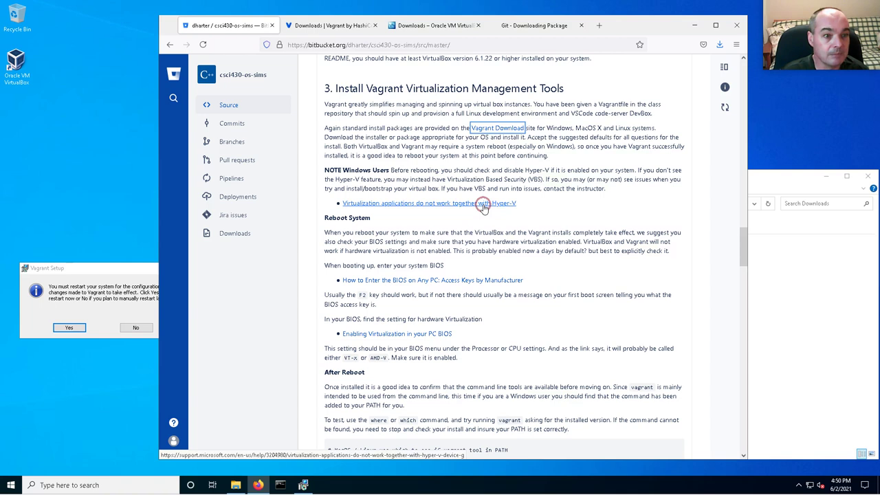
{"action": "right_click", "coordinate": [461, 204]}
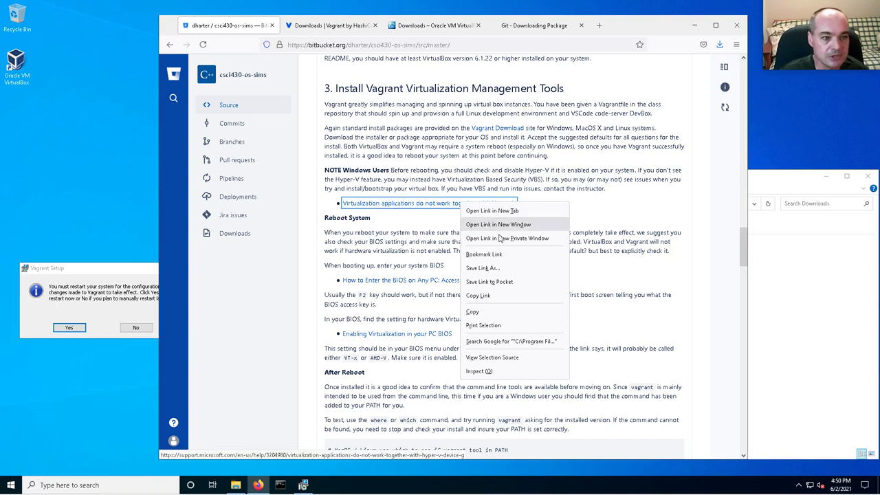
{"action": "left_click", "coordinate": [492, 211]}
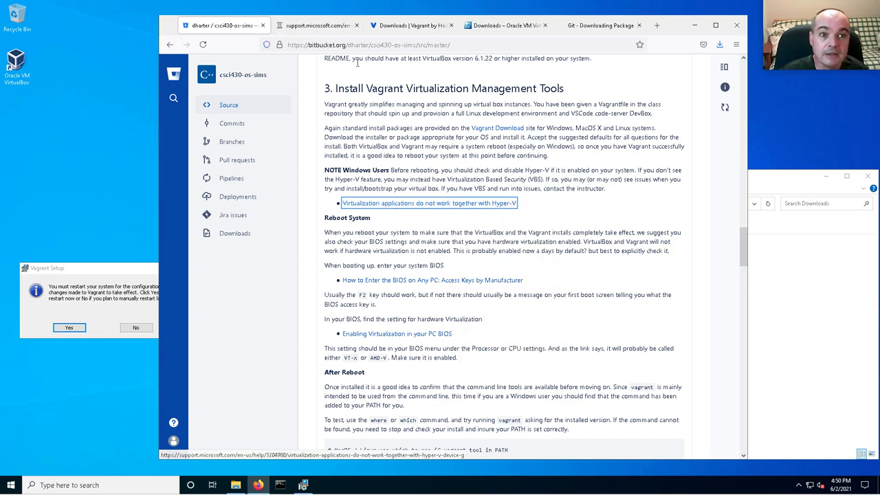
{"action": "left_click", "coordinate": [310, 27]}
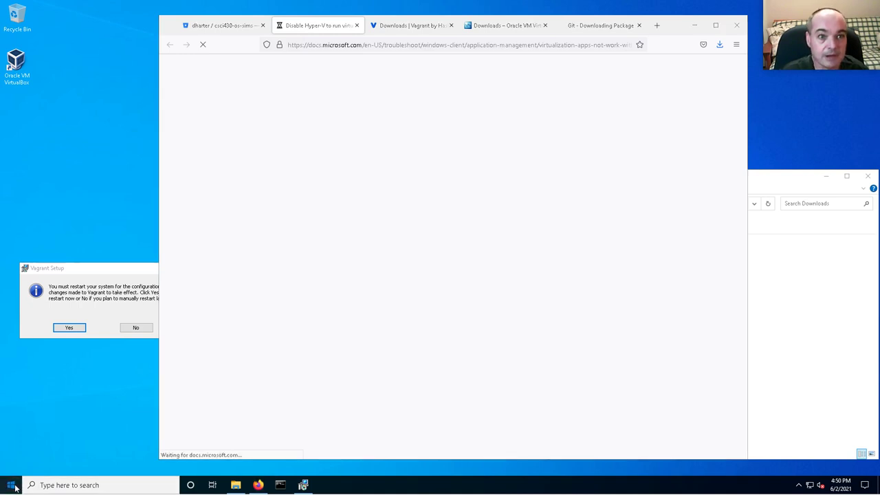
Step: Examine the Microsoft article's steps for detecting the Hyper-V hypervisor and disabling it in Control Panel
{"action": "left_click", "coordinate": [11, 485]}
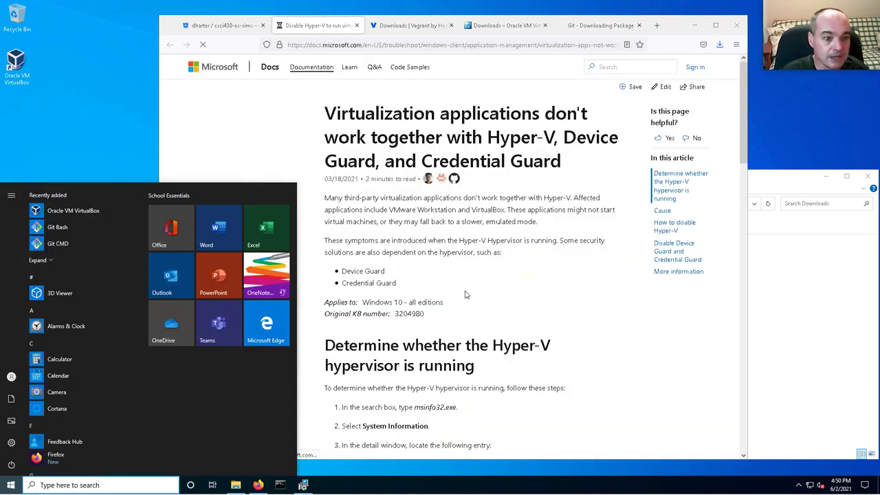
{"action": "left_click", "coordinate": [499, 322]}
{"action": "scroll", "coordinate": [492, 296], "scroll_direction": "down", "scroll_amount": 3}
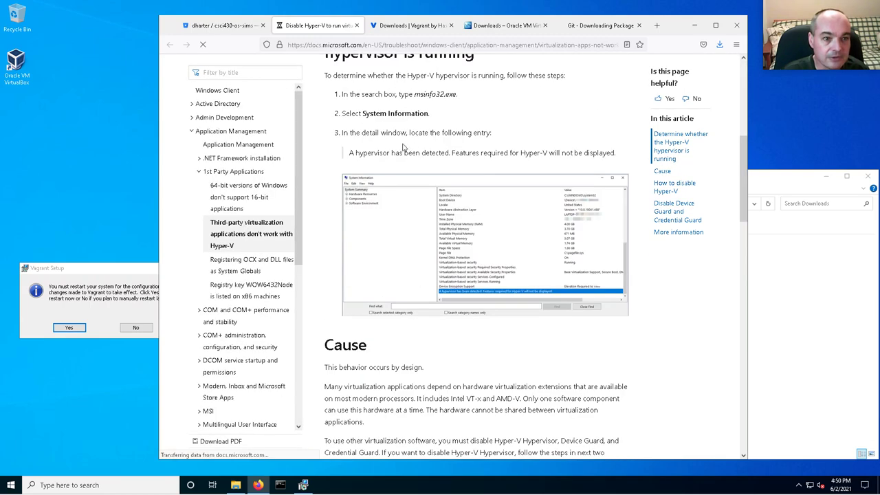
{"action": "scroll", "coordinate": [399, 150], "scroll_direction": "up", "scroll_amount": 1}
{"action": "scroll", "coordinate": [399, 158], "scroll_direction": "down", "scroll_amount": 2}
{"action": "scroll", "coordinate": [401, 159], "scroll_direction": "down", "scroll_amount": 6}
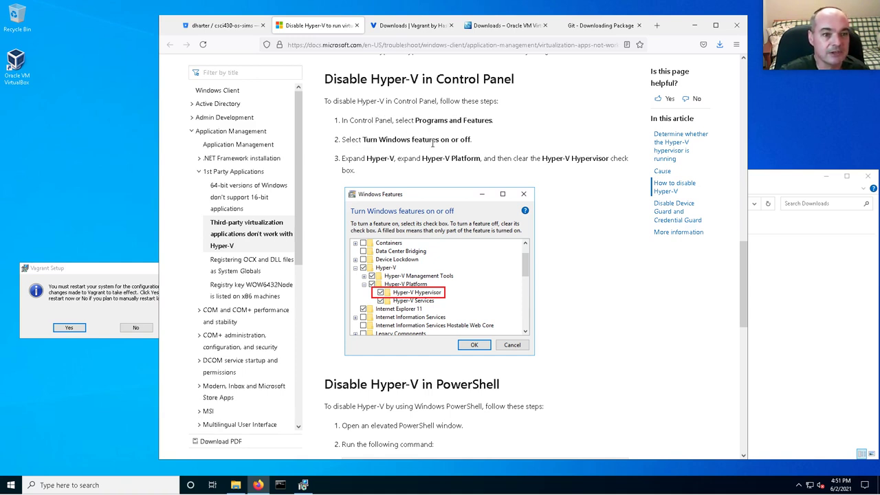
Step: Search Windows for "turn windows", open Turn Windows features on or off, and move its window clear of the article
{"action": "left_click", "coordinate": [11, 485]}
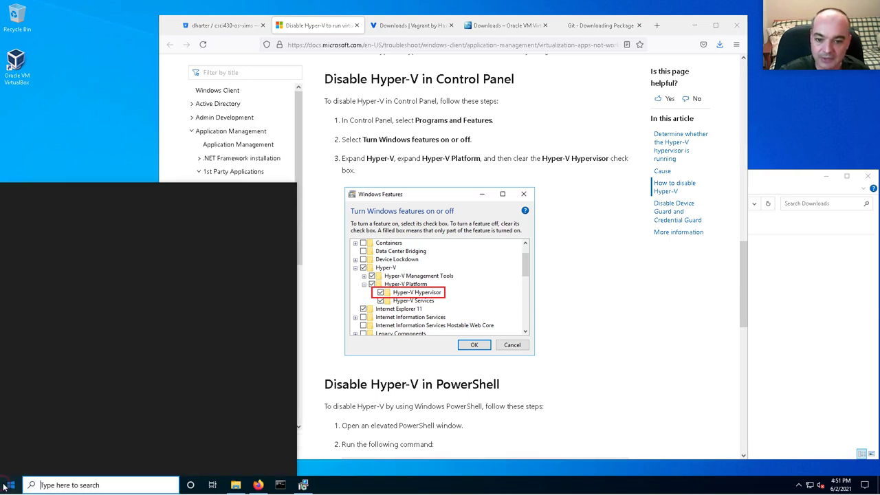
{"action": "left_click", "coordinate": [67, 485]}
{"action": "type", "text": "turn windows"}
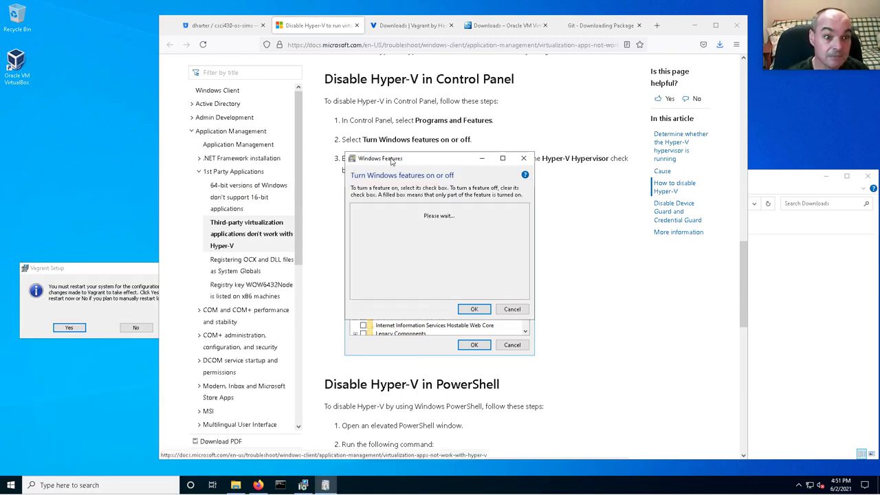
{"action": "left_click_drag", "start_coordinate": [390, 163], "coordinate": [65, 73]}
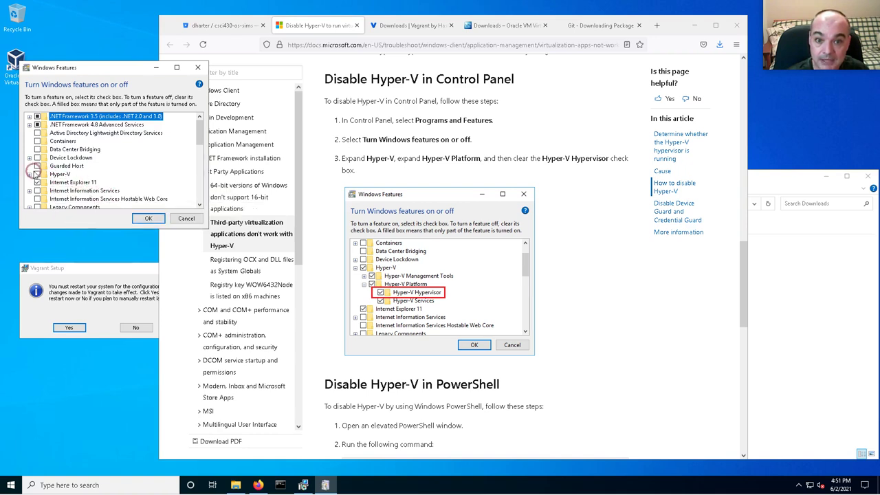
Step: Expand Hyper-V and Hyper-V Platform, make sure Hyper-V Hypervisor is turned off, and accept the Windows Features dialog
{"action": "left_click", "coordinate": [29, 174]}
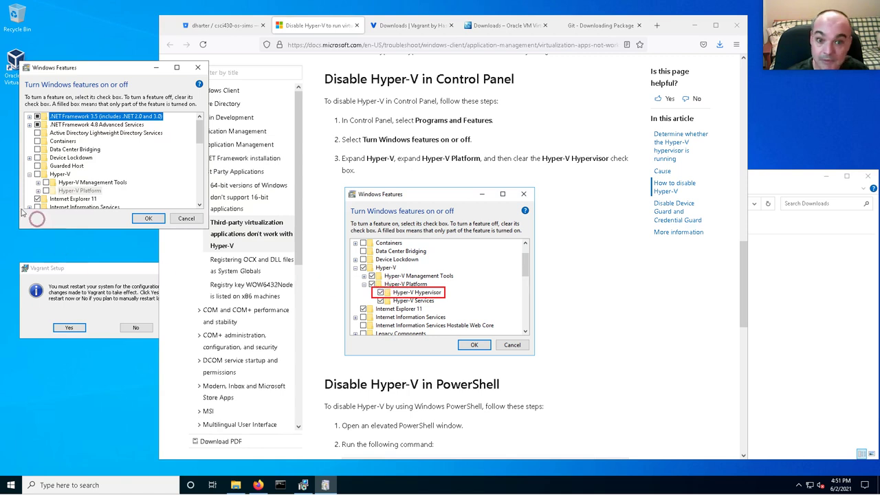
{"action": "left_click", "coordinate": [37, 191]}
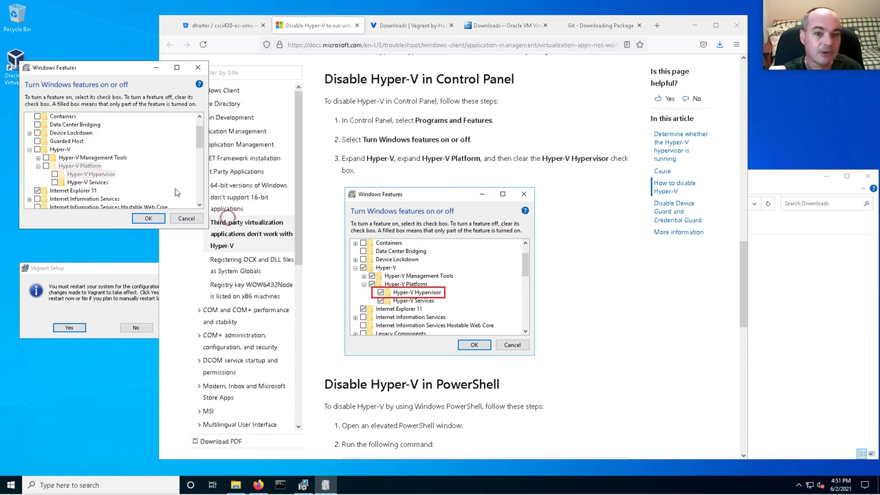
{"action": "left_click", "coordinate": [54, 174]}
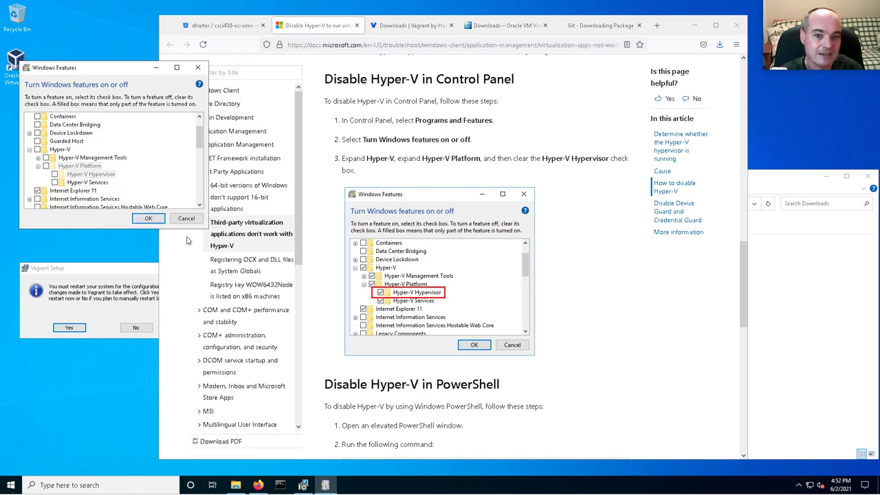
{"action": "left_click", "coordinate": [37, 150]}
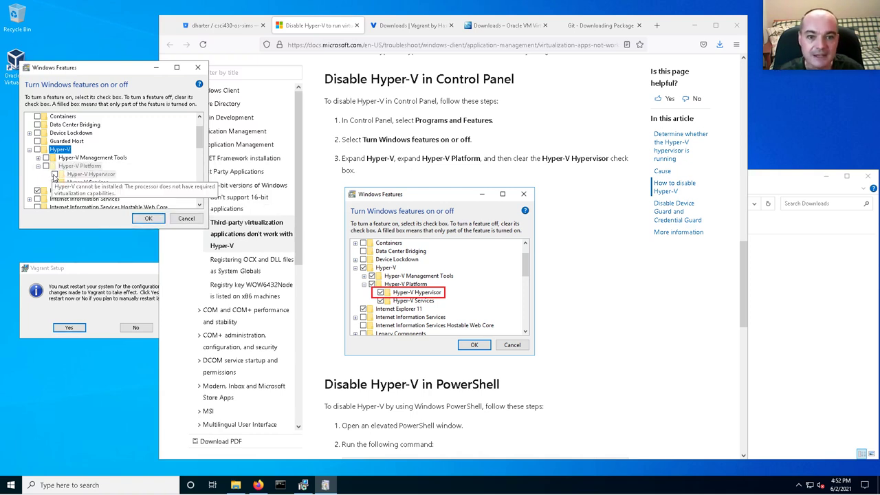
{"action": "left_click", "coordinate": [149, 218]}
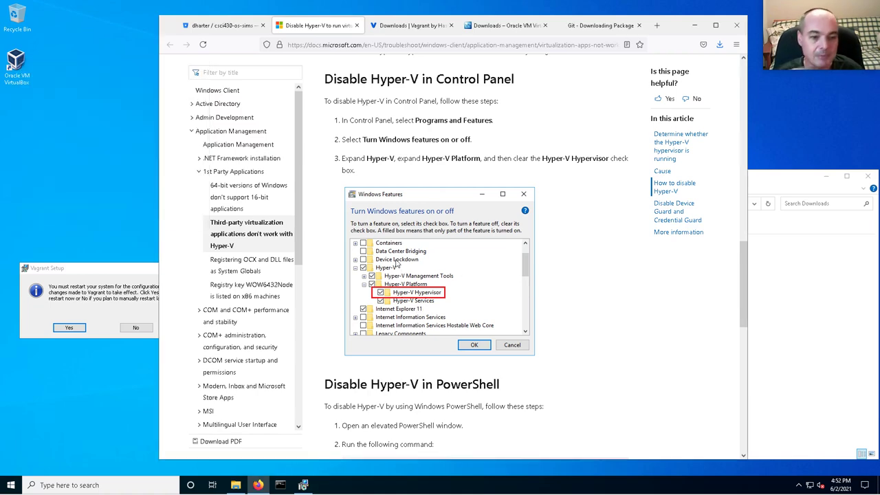
Step: Return to the repository page's Reboot System section and open the "How to Enter the BIOS on Any PC: Access Keys by Manufacturer" link in a new tab
{"action": "scroll", "coordinate": [397, 265], "scroll_direction": "down", "scroll_amount": 3}
{"action": "scroll", "coordinate": [411, 215], "scroll_direction": "up", "scroll_amount": 3}
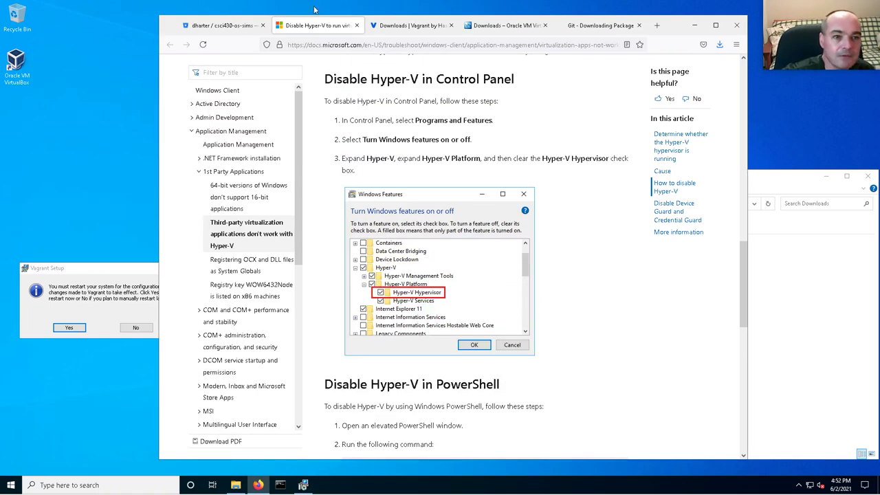
{"action": "left_click", "coordinate": [222, 25]}
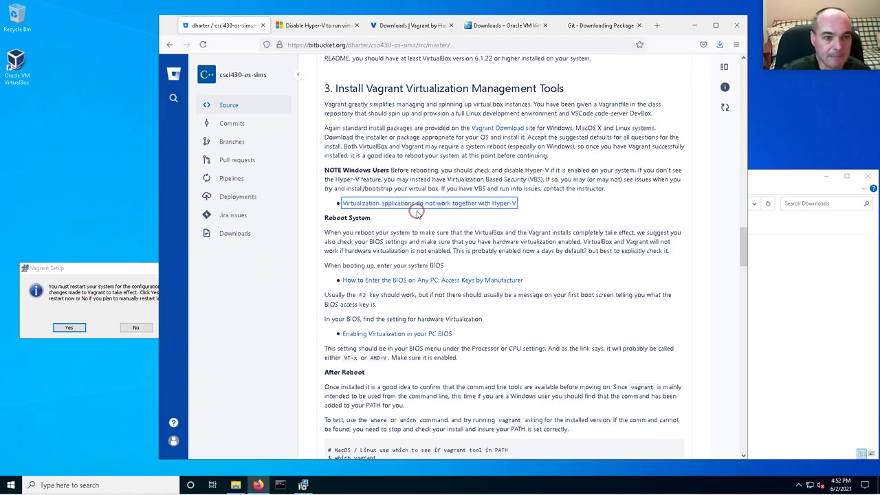
{"action": "scroll", "coordinate": [411, 240], "scroll_direction": "down", "scroll_amount": 1}
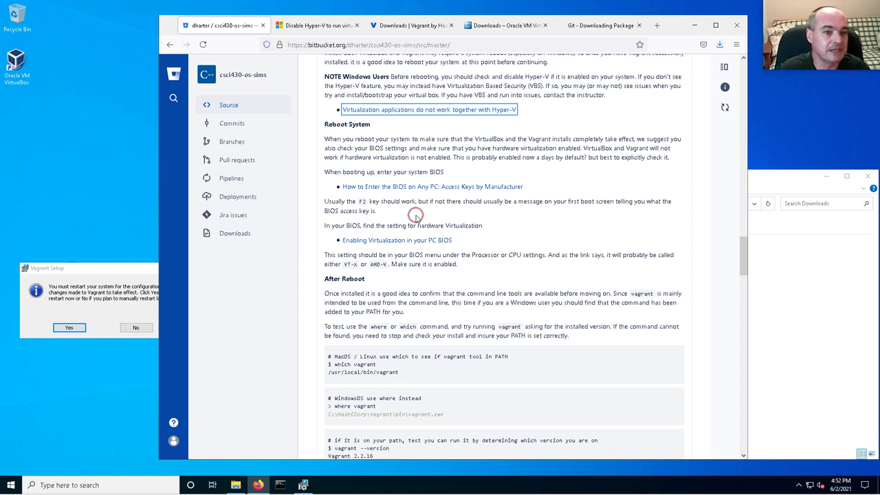
{"action": "right_click", "coordinate": [440, 187]}
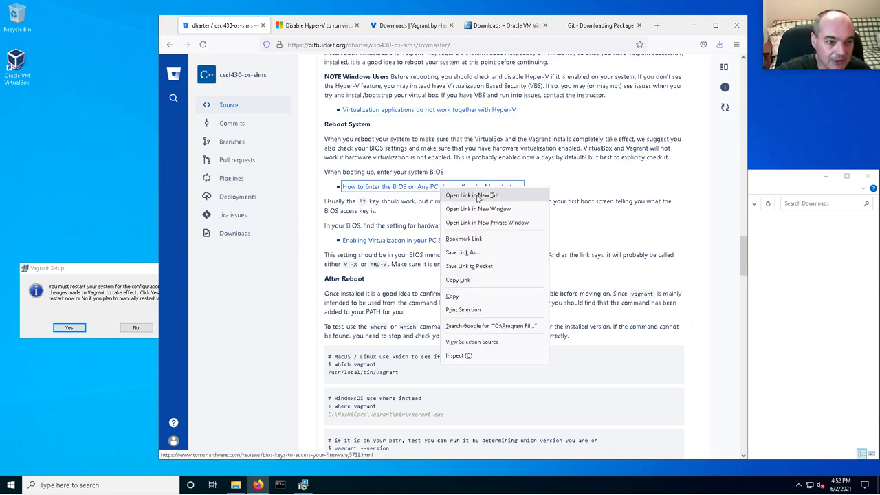
{"action": "left_click", "coordinate": [472, 195]}
{"action": "left_click", "coordinate": [289, 27]}
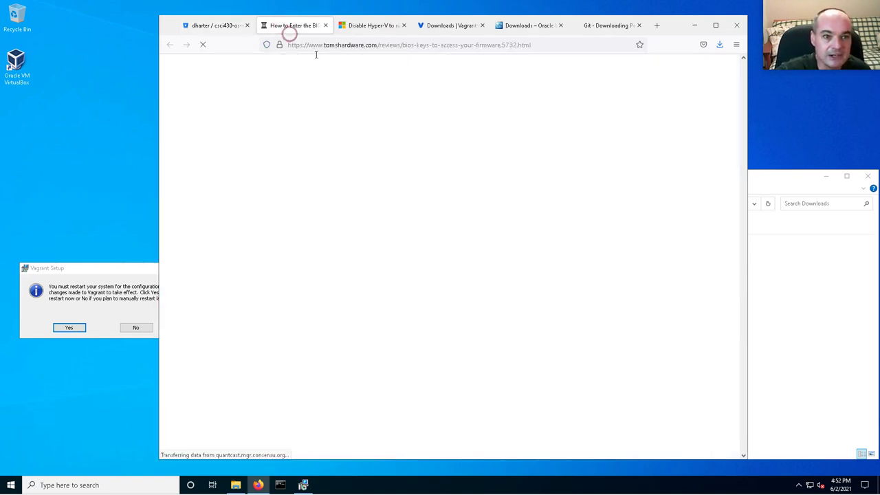
Step: Examine the Tom's Hardware article's list of BIOS keys by manufacturer and return to the repository page's reboot instructions
{"action": "scroll", "coordinate": [373, 321], "scroll_direction": "down", "scroll_amount": 1}
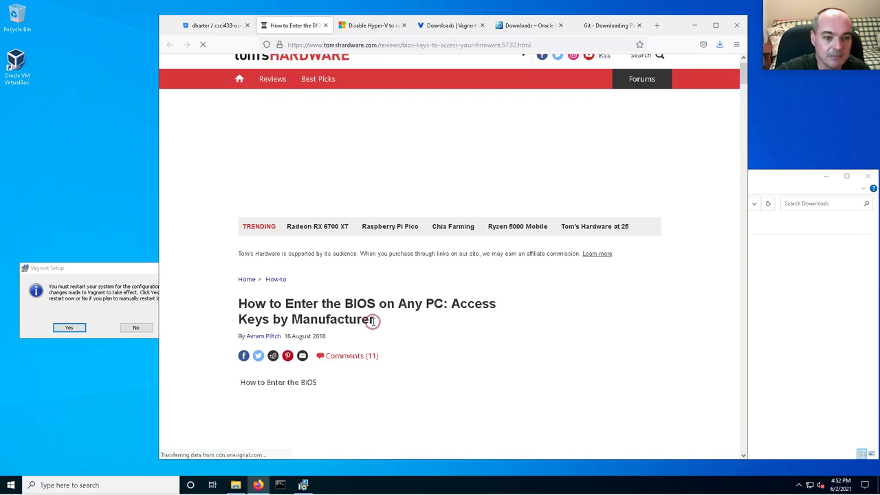
{"action": "scroll", "coordinate": [372, 320], "scroll_direction": "down", "scroll_amount": 6}
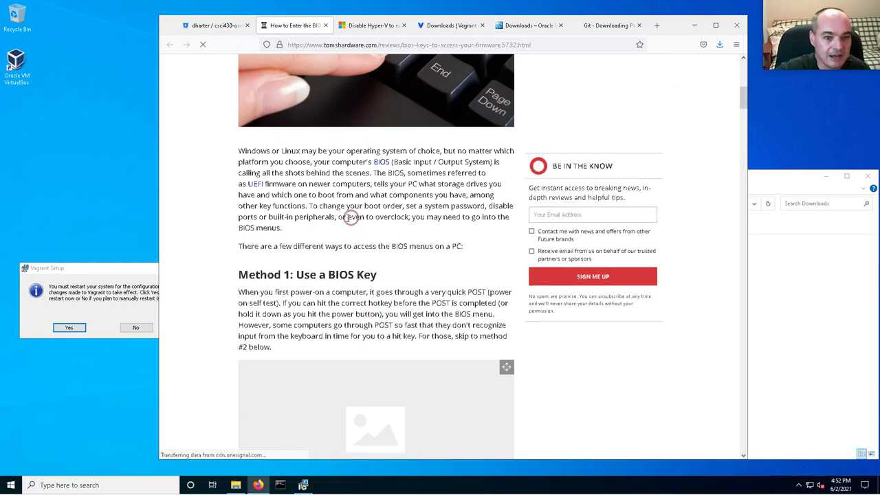
{"action": "scroll", "coordinate": [351, 217], "scroll_direction": "down", "scroll_amount": 7}
{"action": "scroll", "coordinate": [338, 372], "scroll_direction": "down", "scroll_amount": 4}
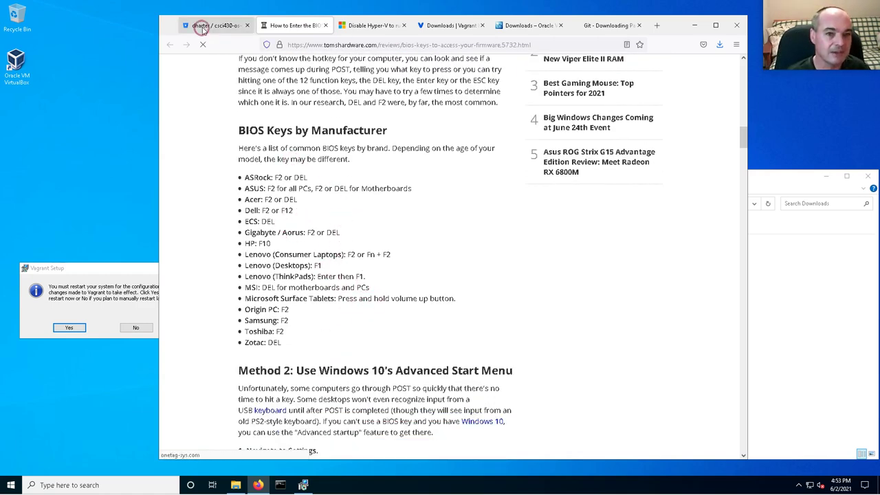
{"action": "left_click", "coordinate": [202, 26]}
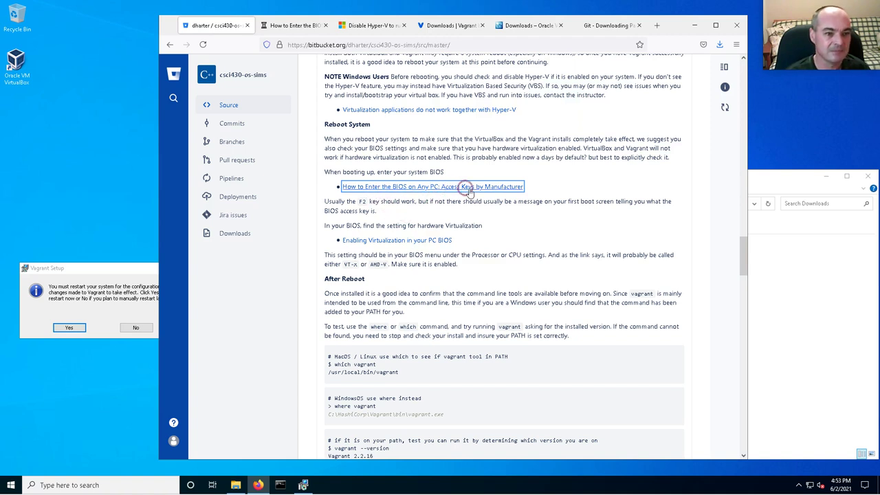